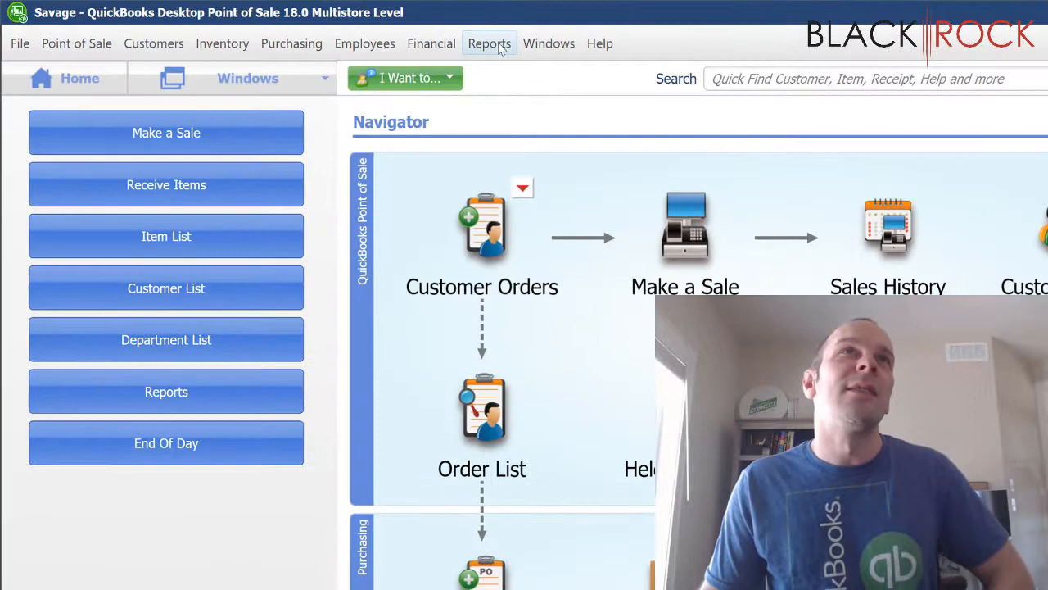
- Run the Item List report from the current inventory item reports to show the Item Detail listing
click(275, 24)
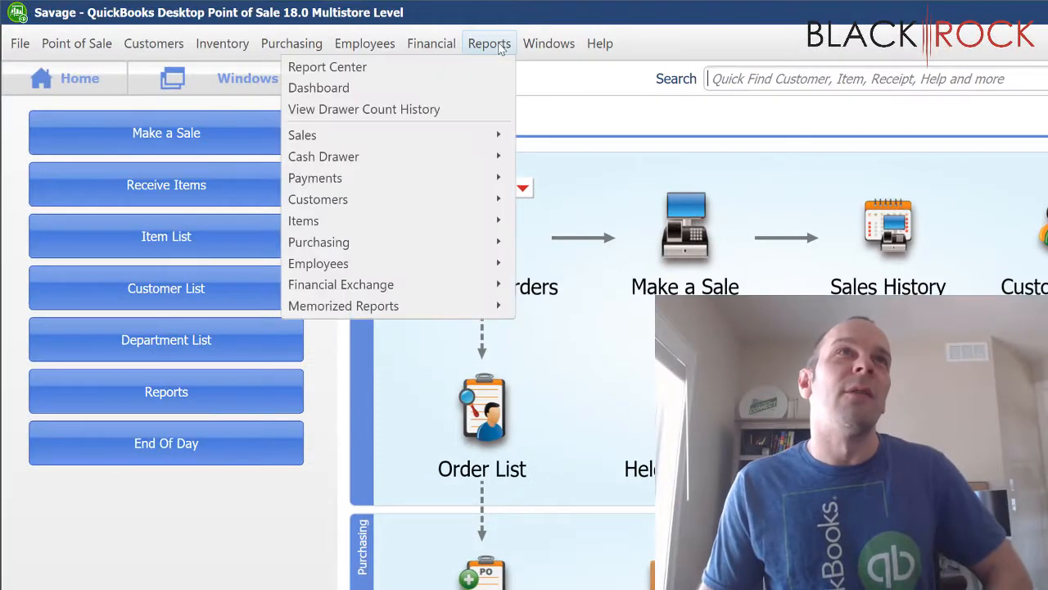
mouse_move(498, 205)
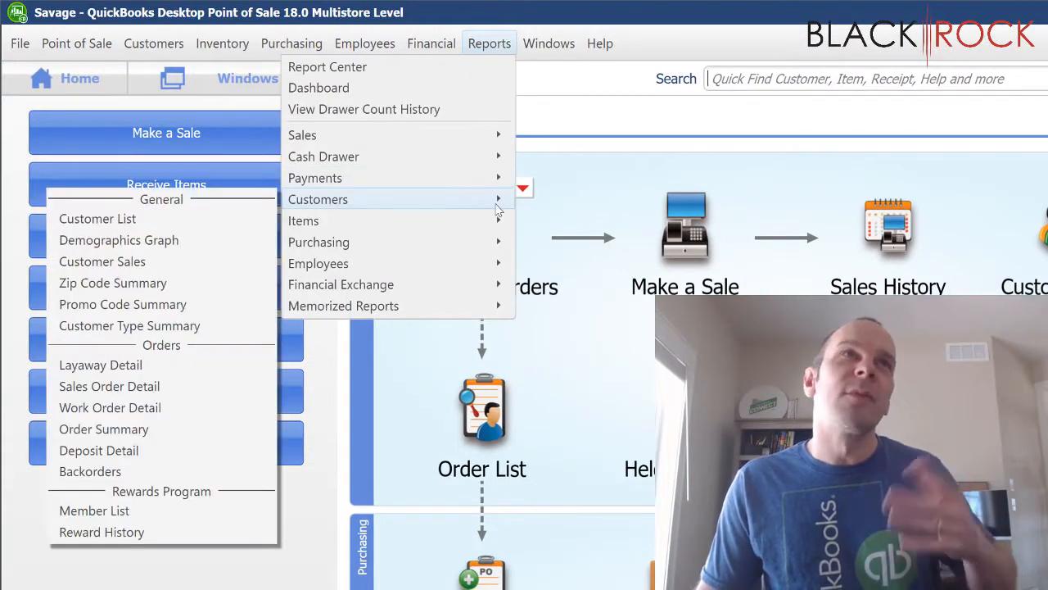
mouse_move(486, 225)
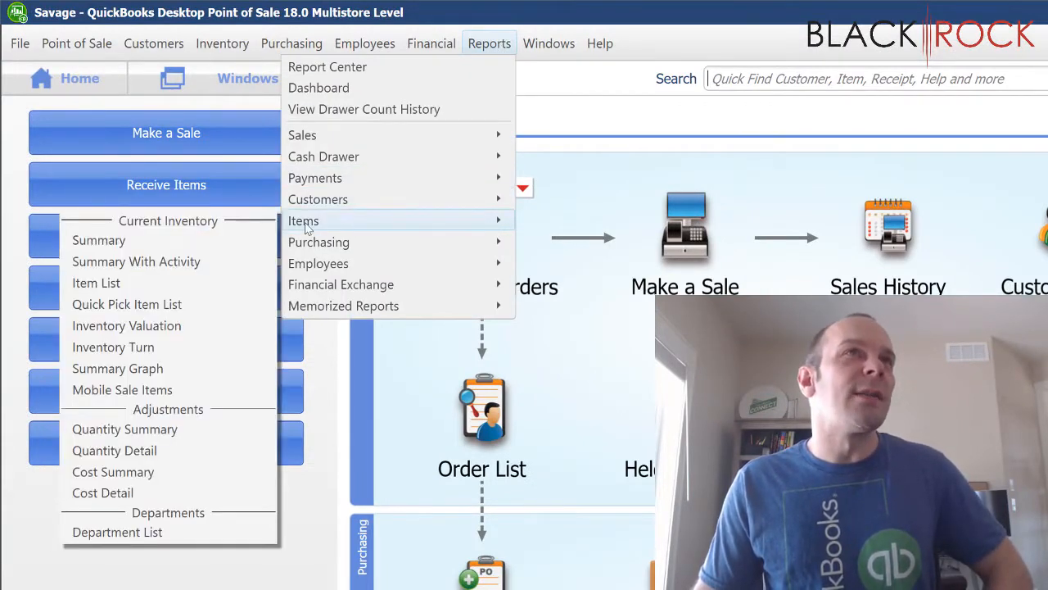
click(206, 298)
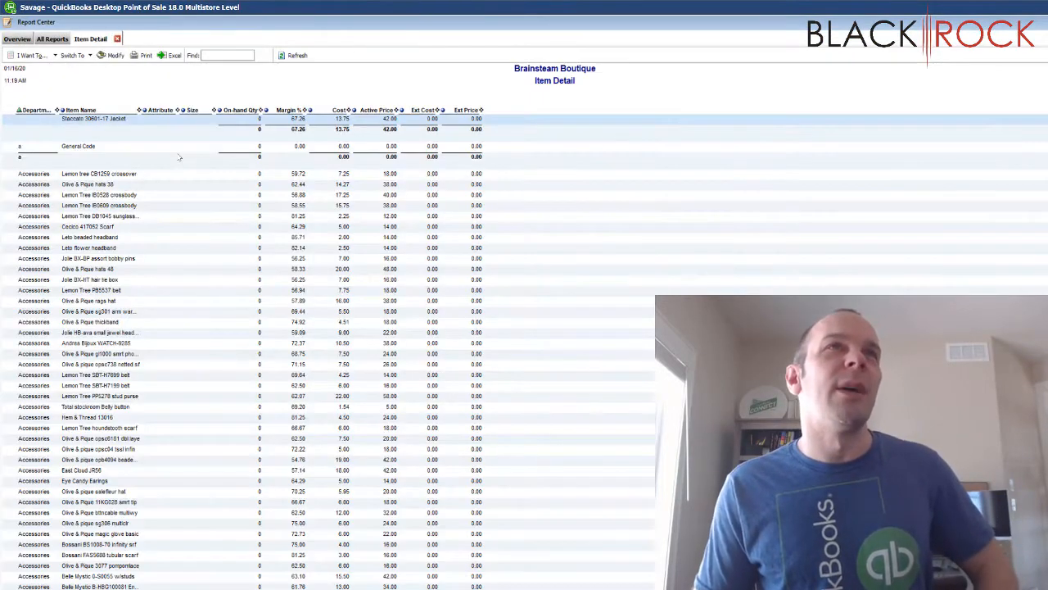
click(261, 291)
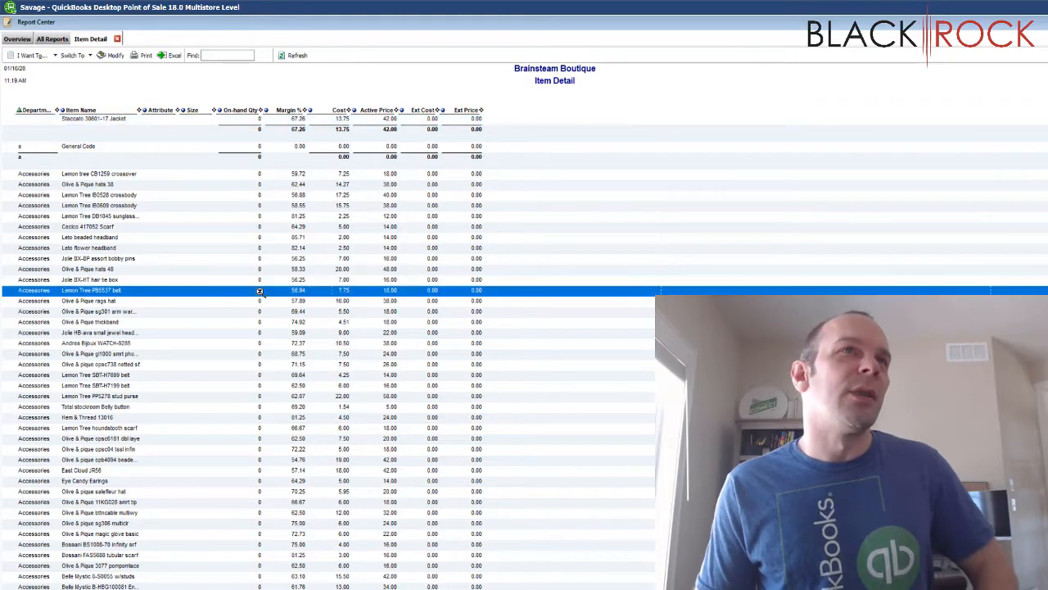
key(Down)
key(Down)
key(Down)
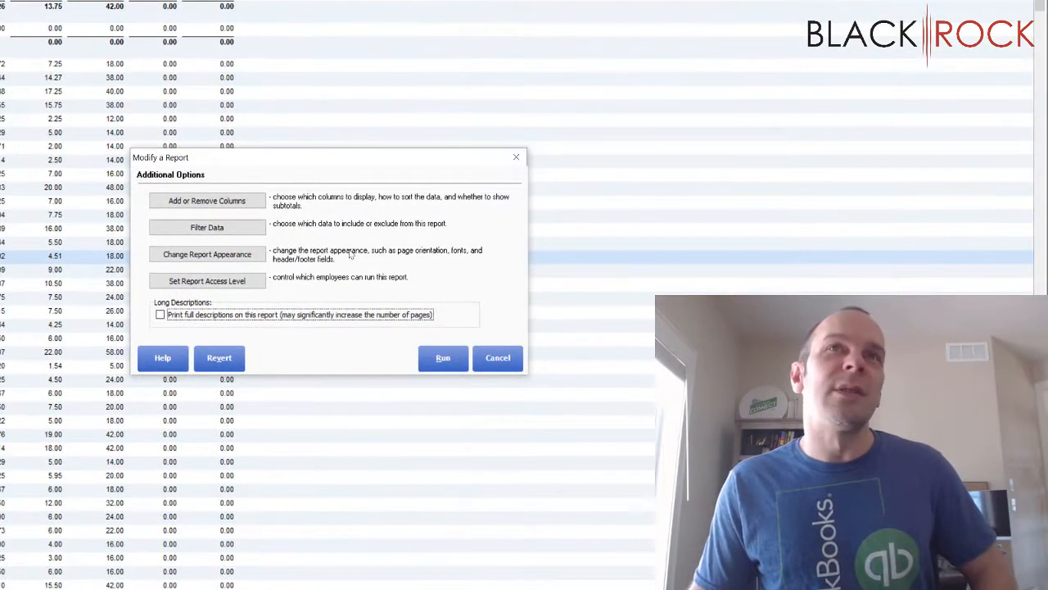
- Modify the report's columns by removing Attribute, Size, Margin %, Cost, Active Price, Ext Cost and Ext Price
click(255, 204)
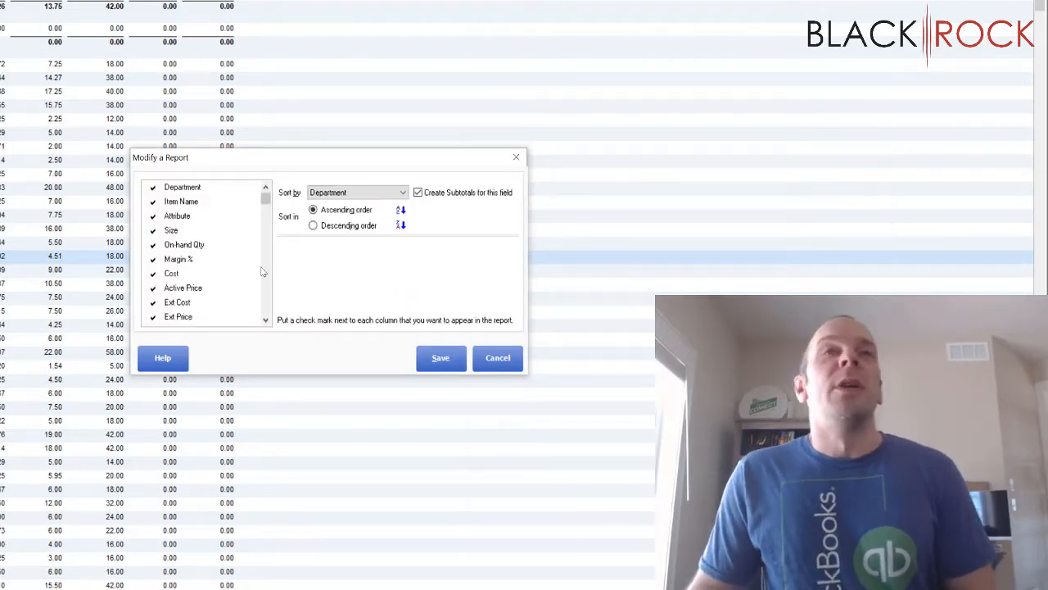
click(153, 230)
click(154, 215)
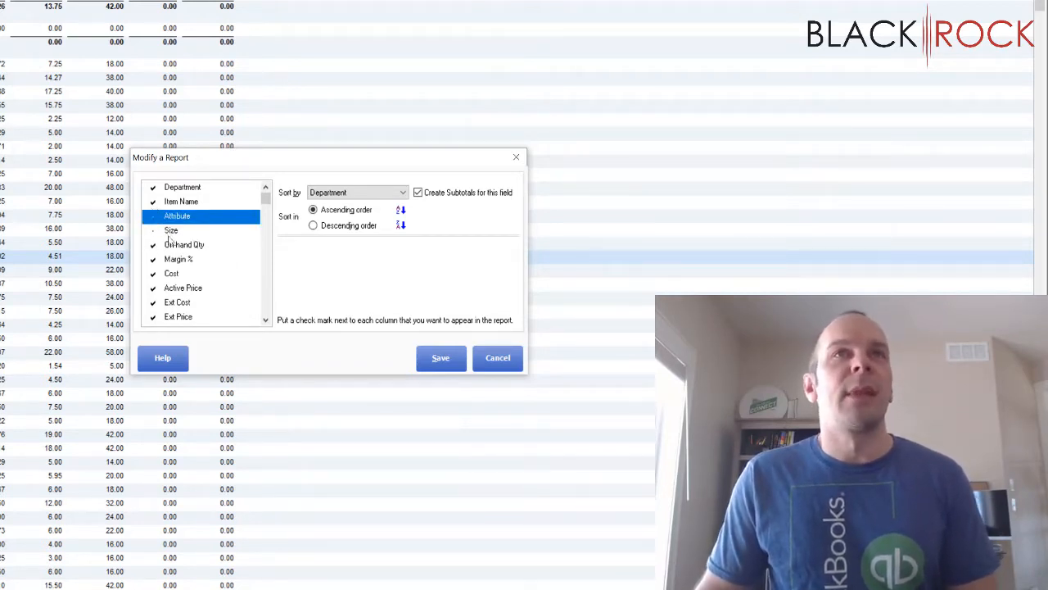
click(154, 261)
click(153, 274)
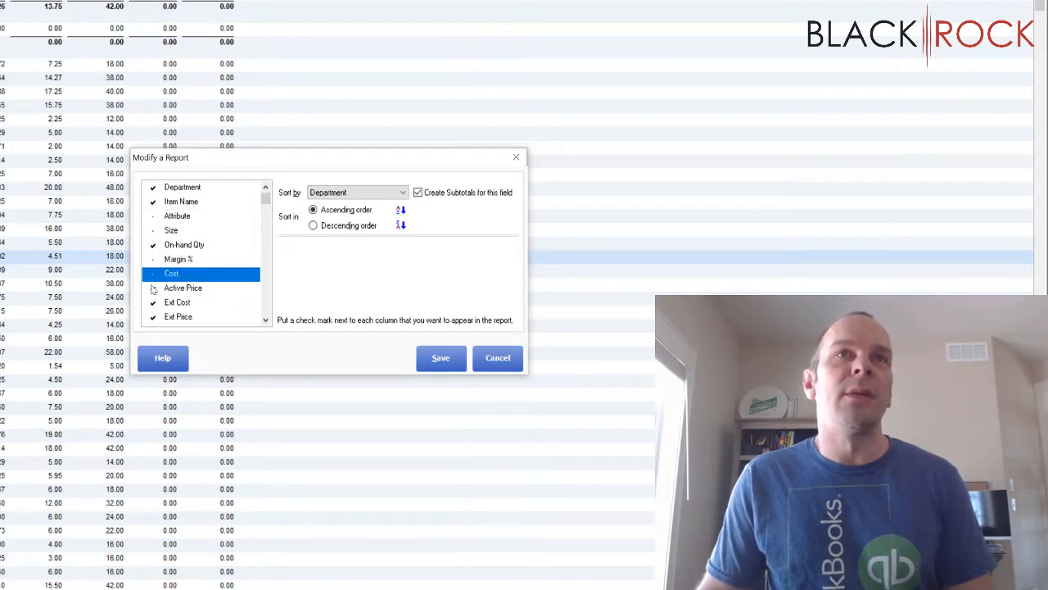
click(154, 288)
click(153, 302)
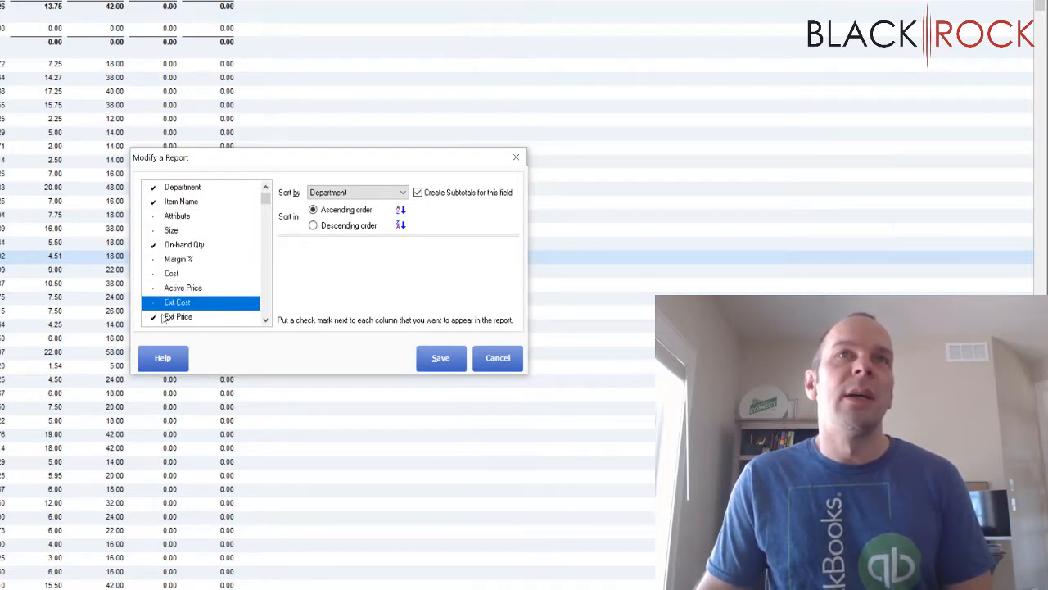
click(154, 317)
- Add the Margin column to the Item Detail report and save the column selection
scroll(271, 326, down, 9)
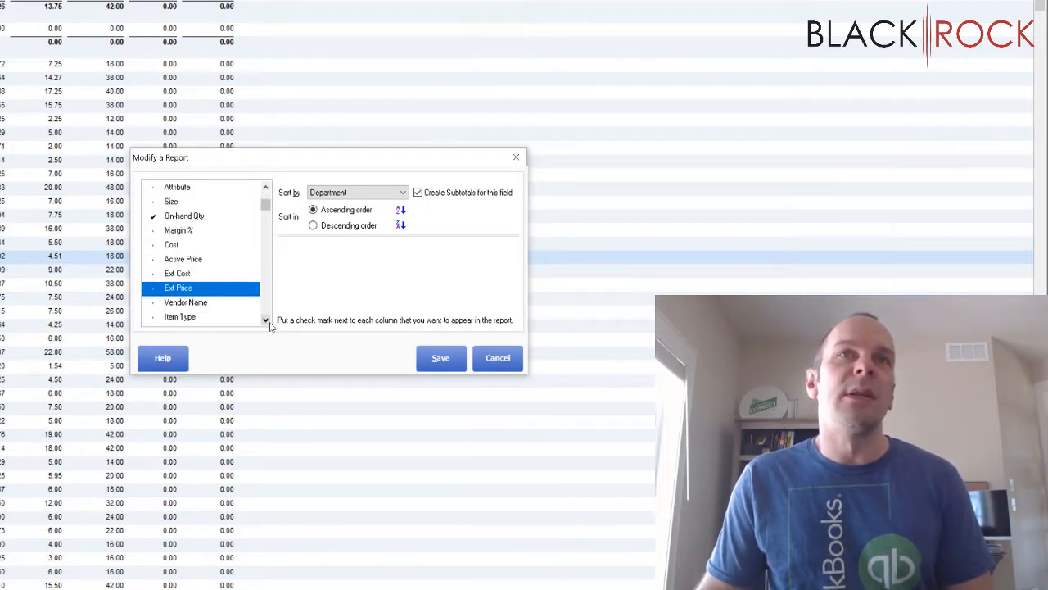
scroll(270, 326, down, 10)
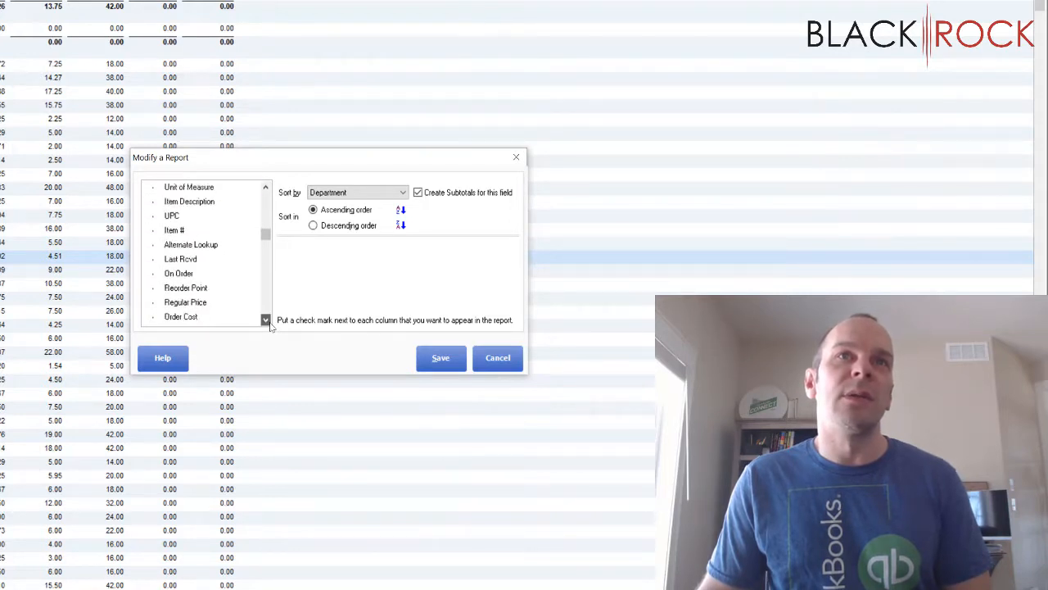
scroll(271, 326, down, 7)
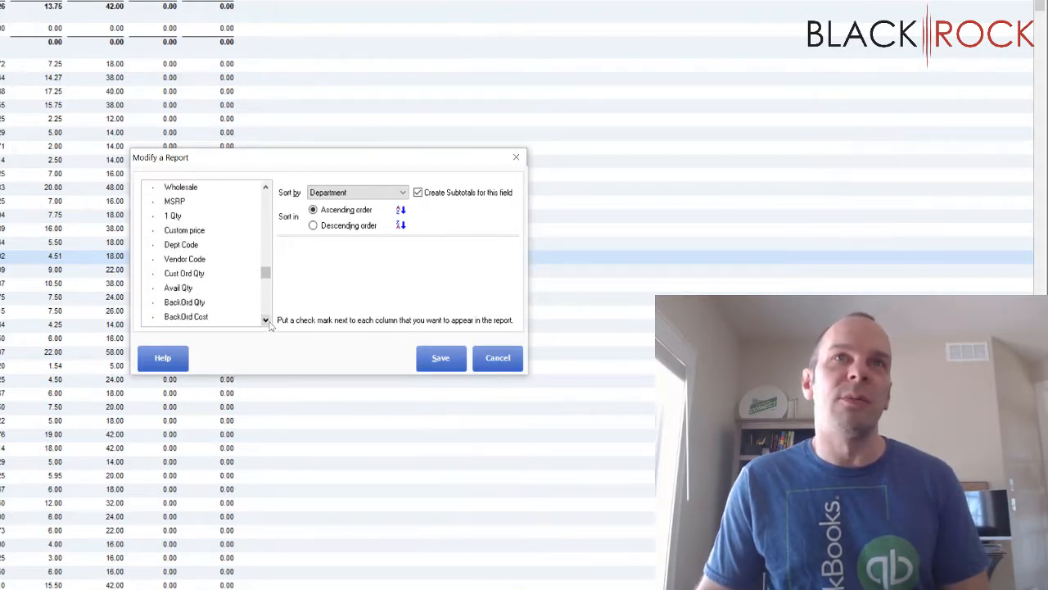
scroll(270, 326, down, 5)
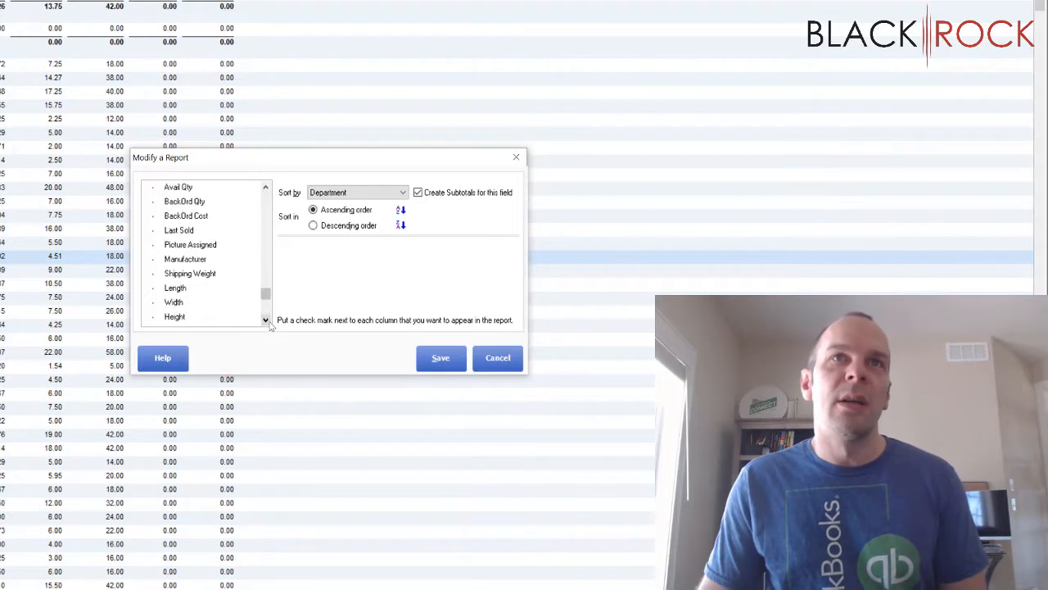
scroll(266, 215, up, 12)
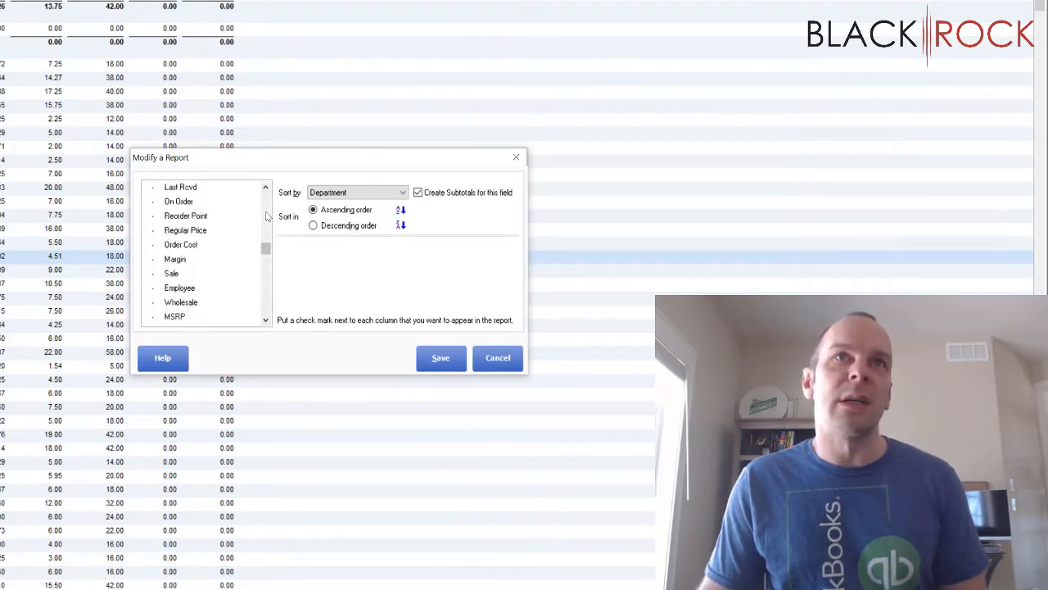
click(155, 261)
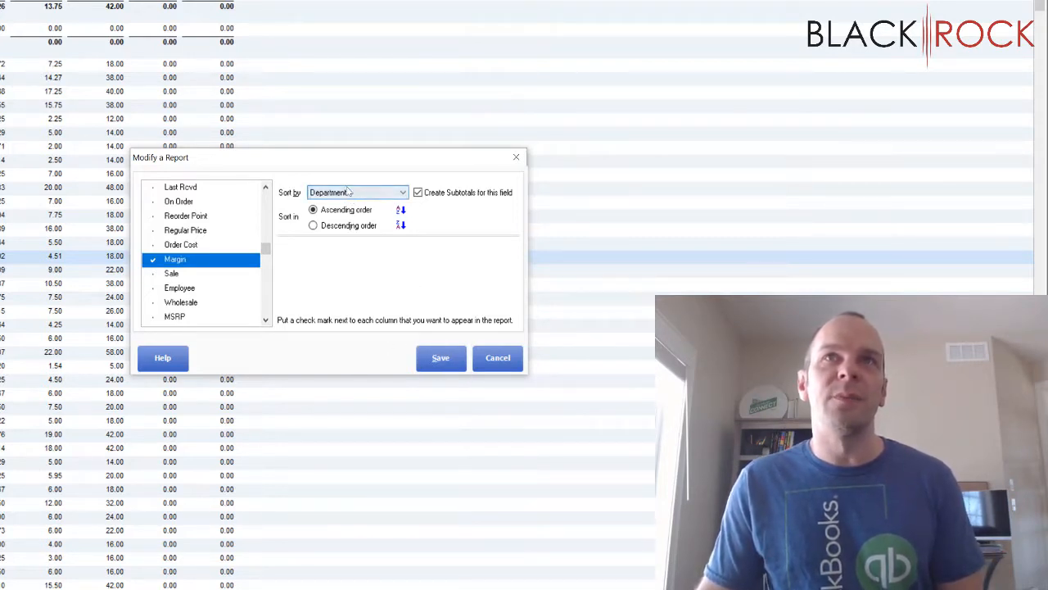
click(443, 358)
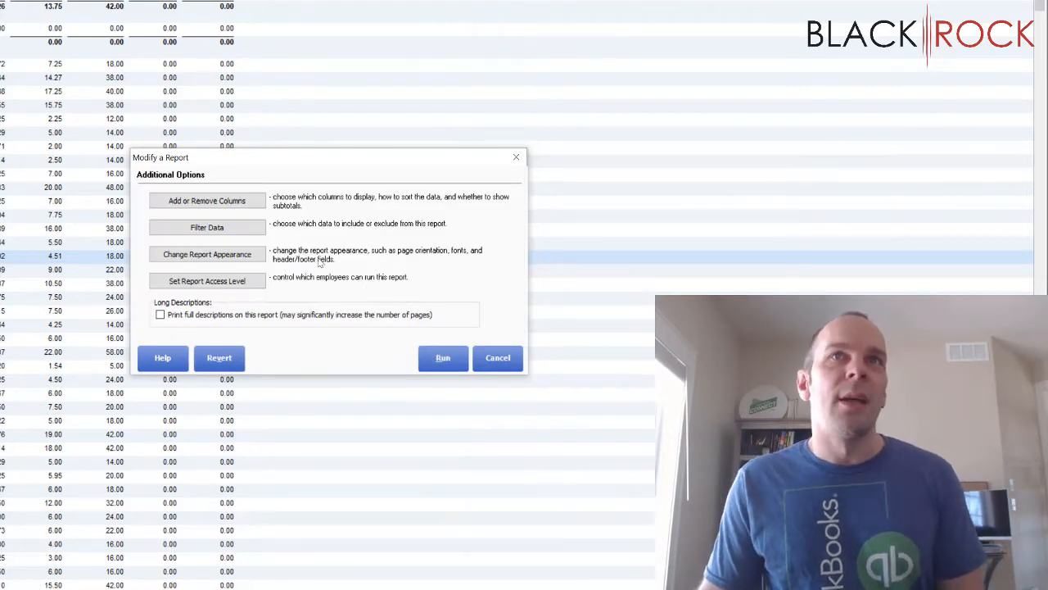
- Filter the report to include 1 Qty values from 1 to 99999999, save the filter, and run the modified report
click(259, 228)
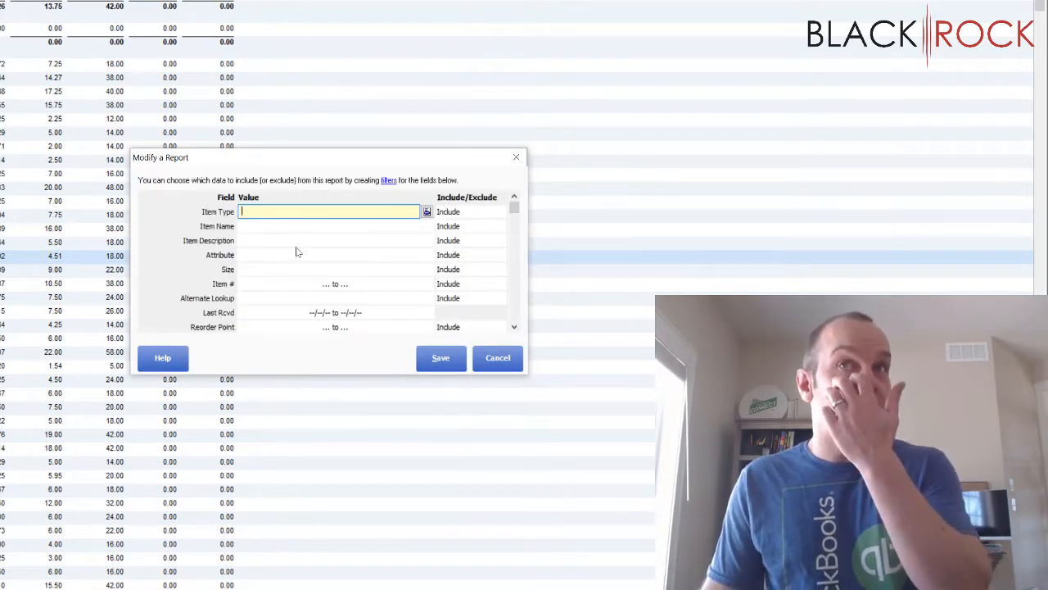
click(514, 328)
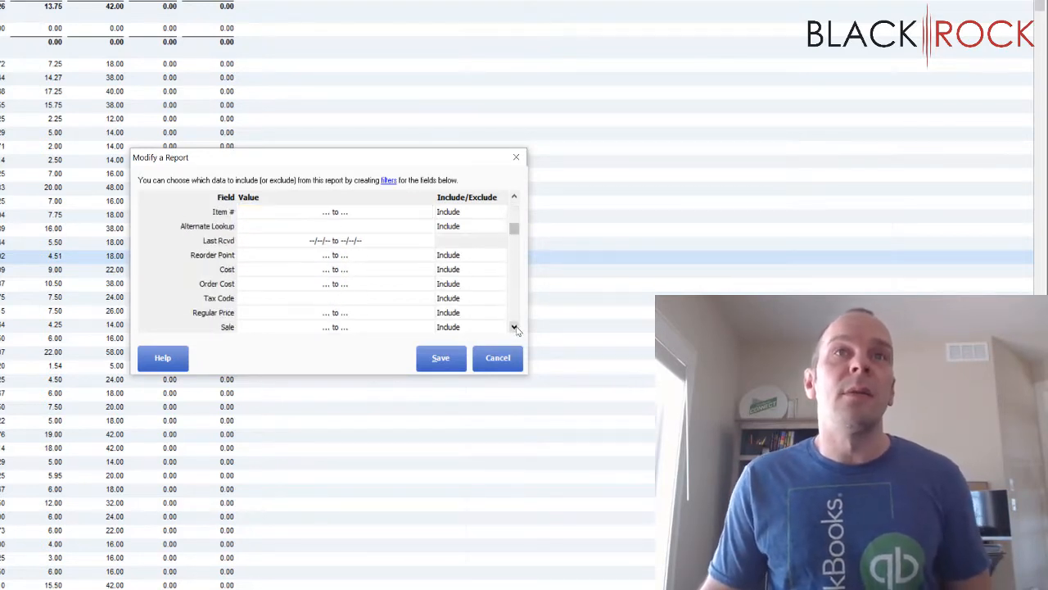
click(514, 327)
click(514, 327)
click(514, 327)
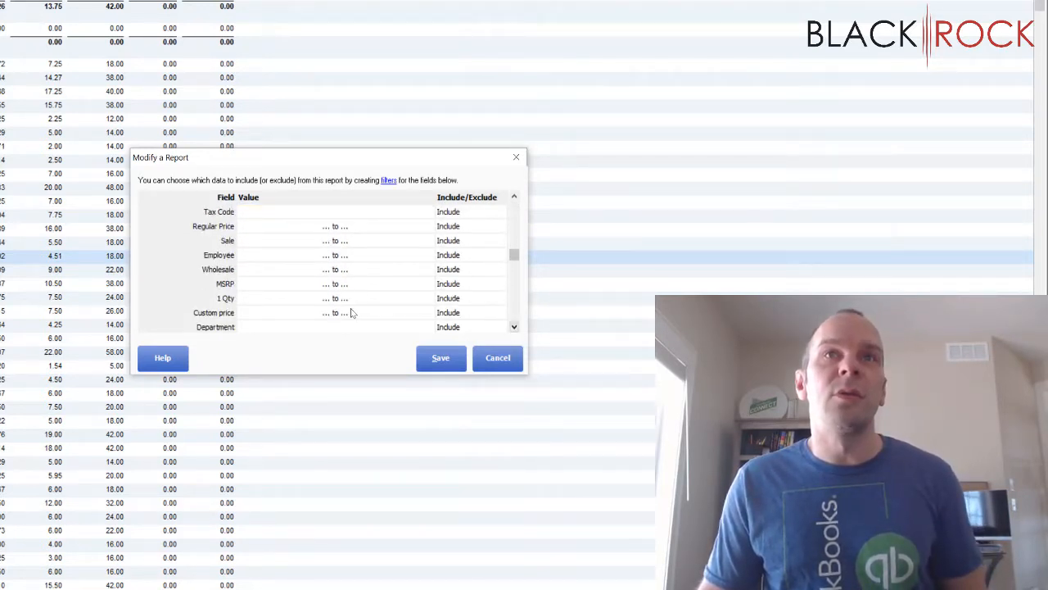
click(303, 300)
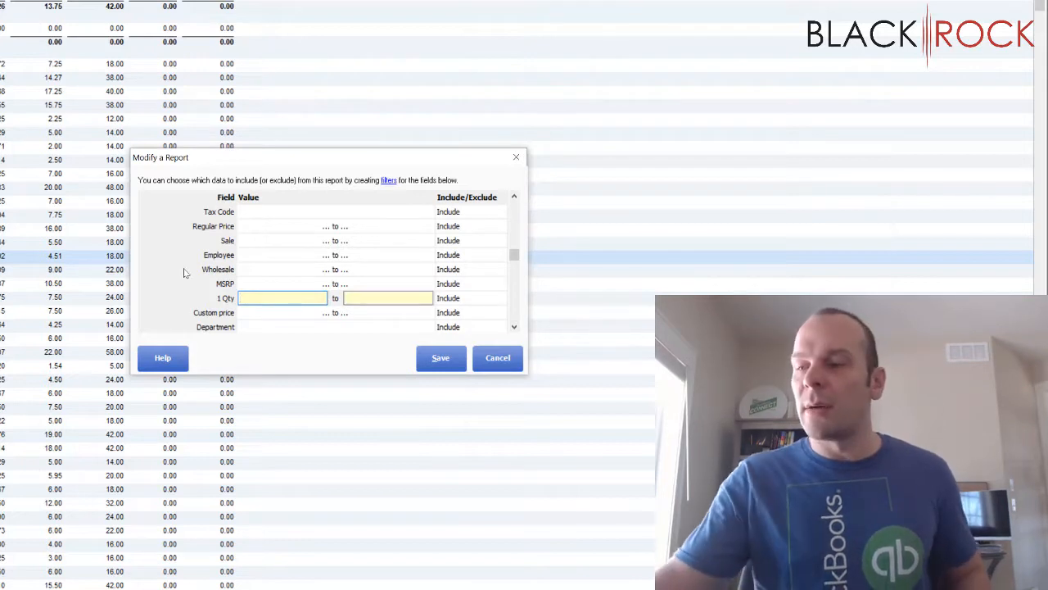
key(Tab)
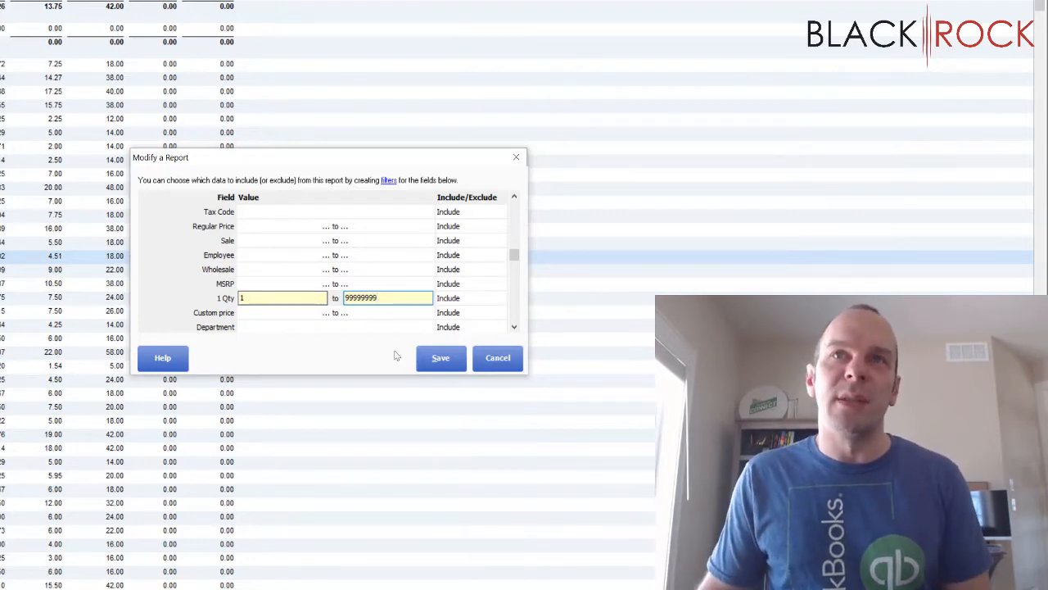
click(447, 368)
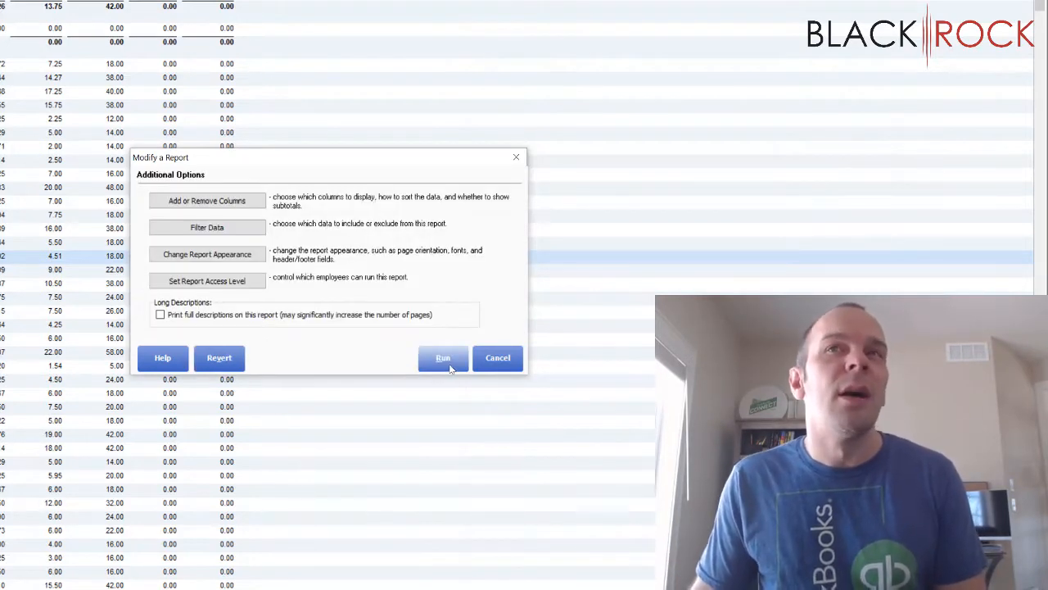
click(445, 366)
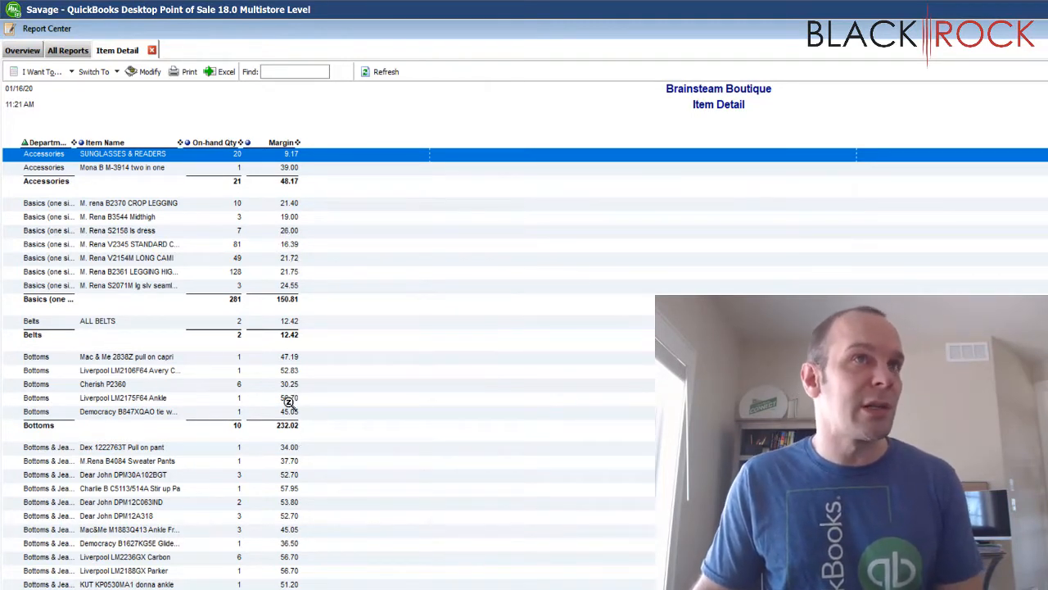
- Review the filtered Item Detail rows, export the report to Excel, and maximize the workbook window
scroll(296, 459, down, 7)
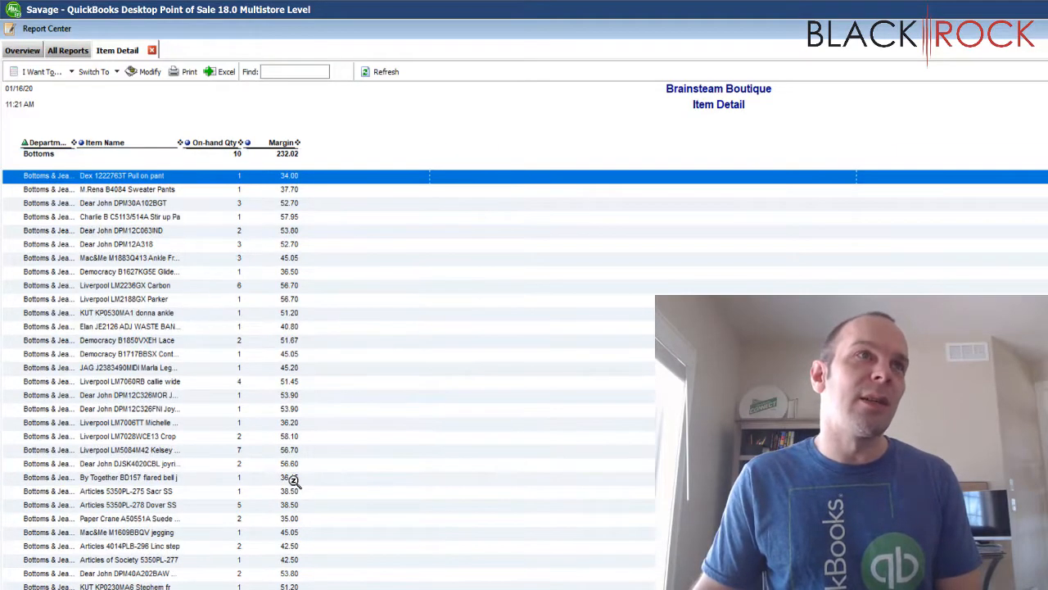
scroll(294, 481, up, 2)
scroll(294, 482, up, 5)
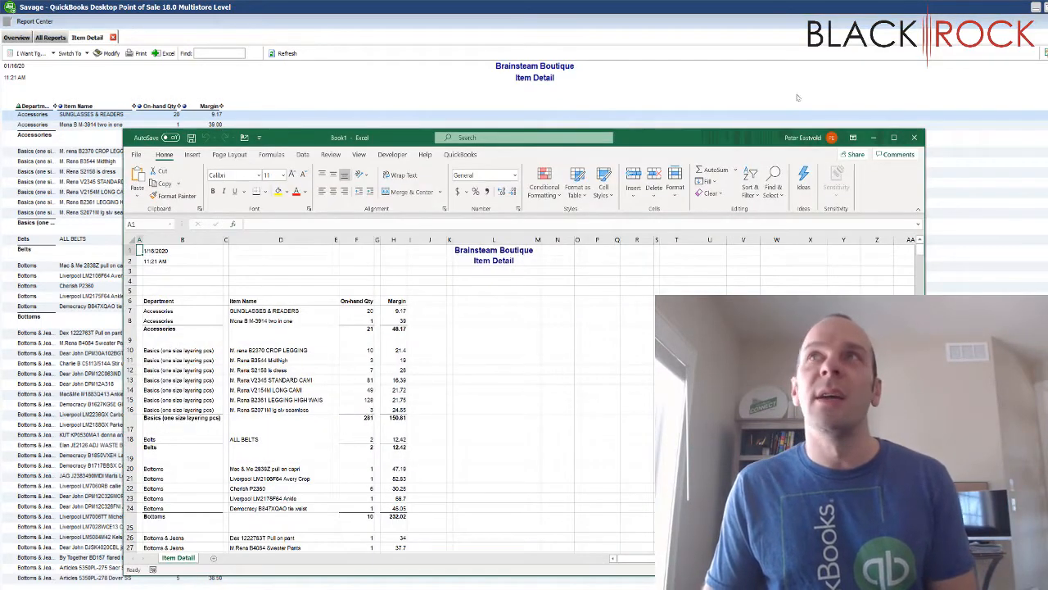
click(896, 138)
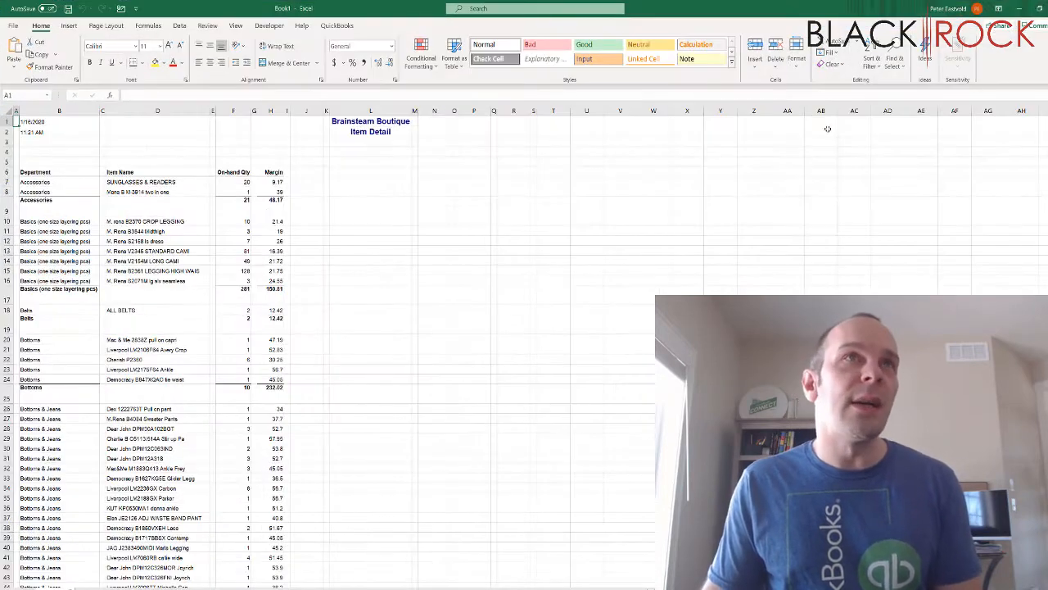
- Enter the formula =F7*H7 in cell J7 to multiply the first item's on-hand quantity by its margin
click(305, 180)
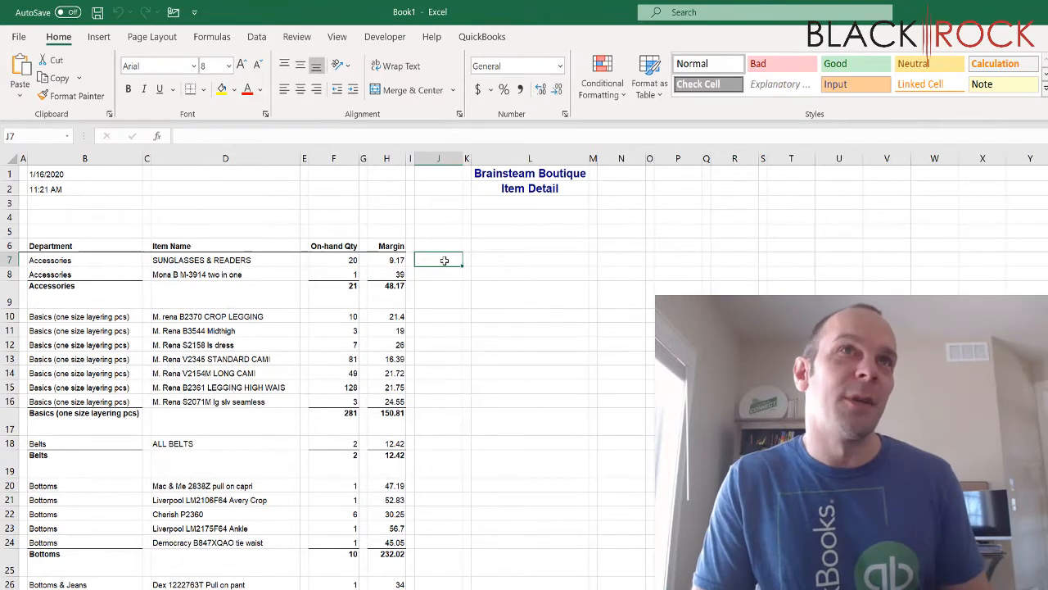
text(=)
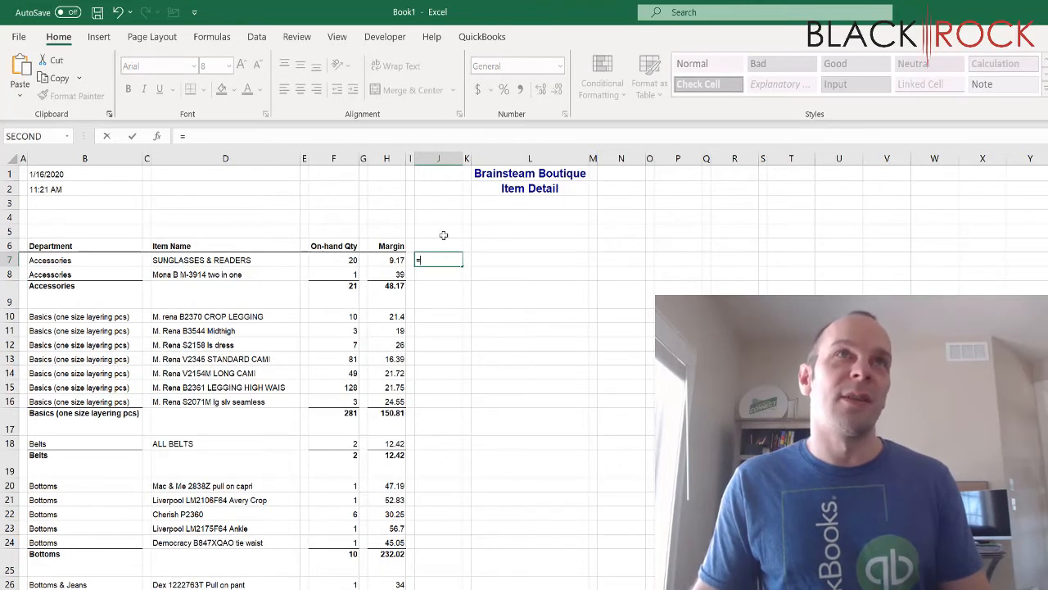
click(348, 260)
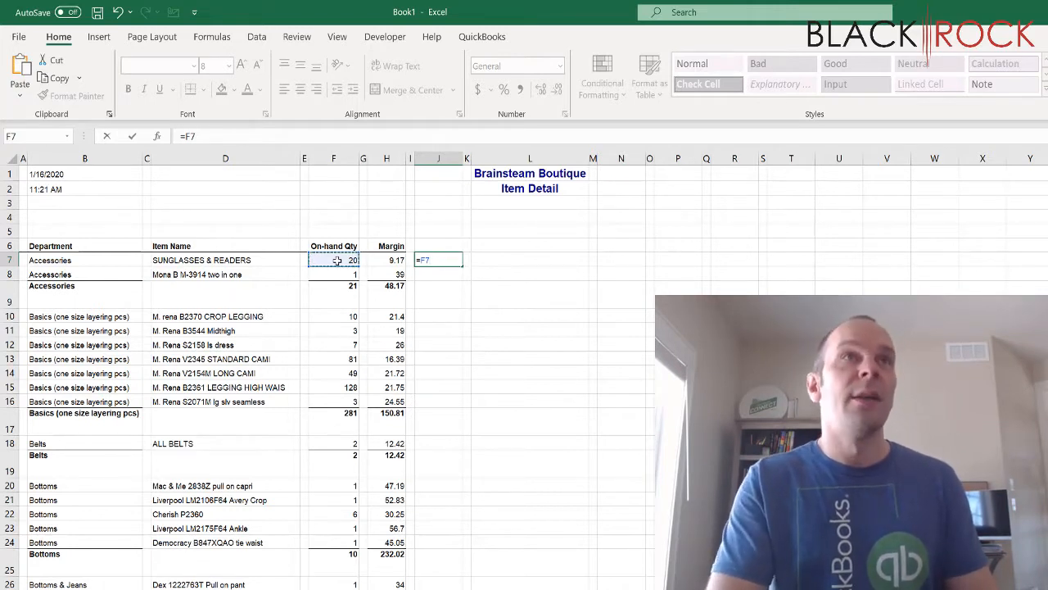
text(*)
click(392, 260)
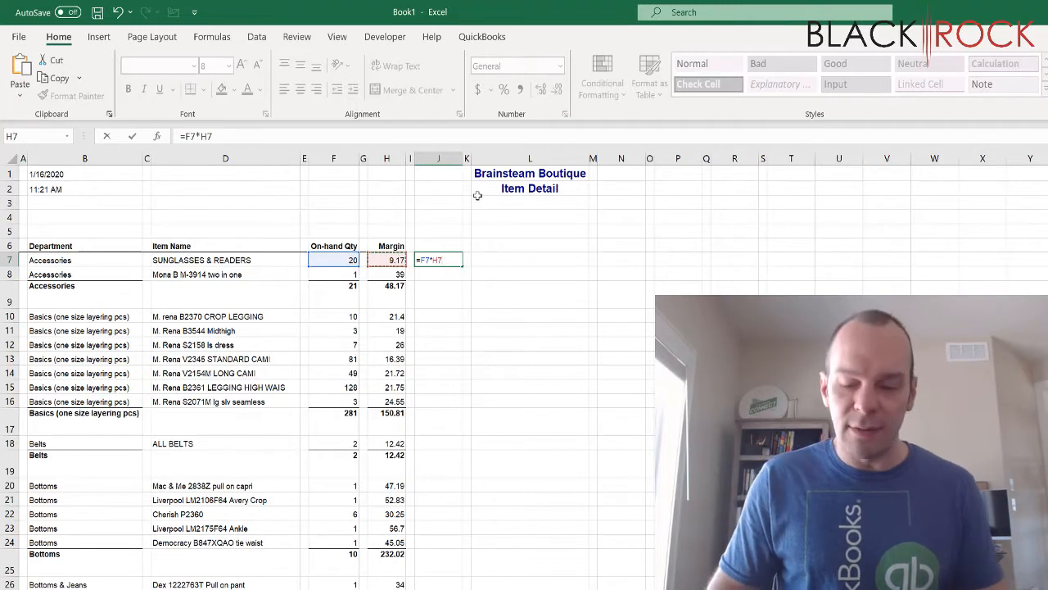
key(Return)
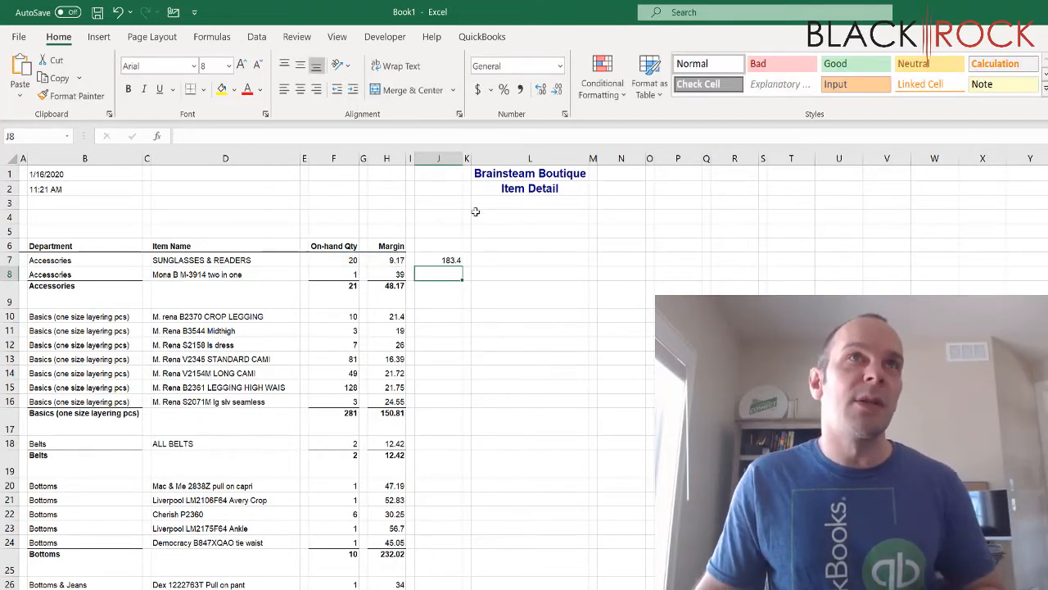
- Fill the J7 formula down column J through row 670, the last Sweater item
click(439, 260)
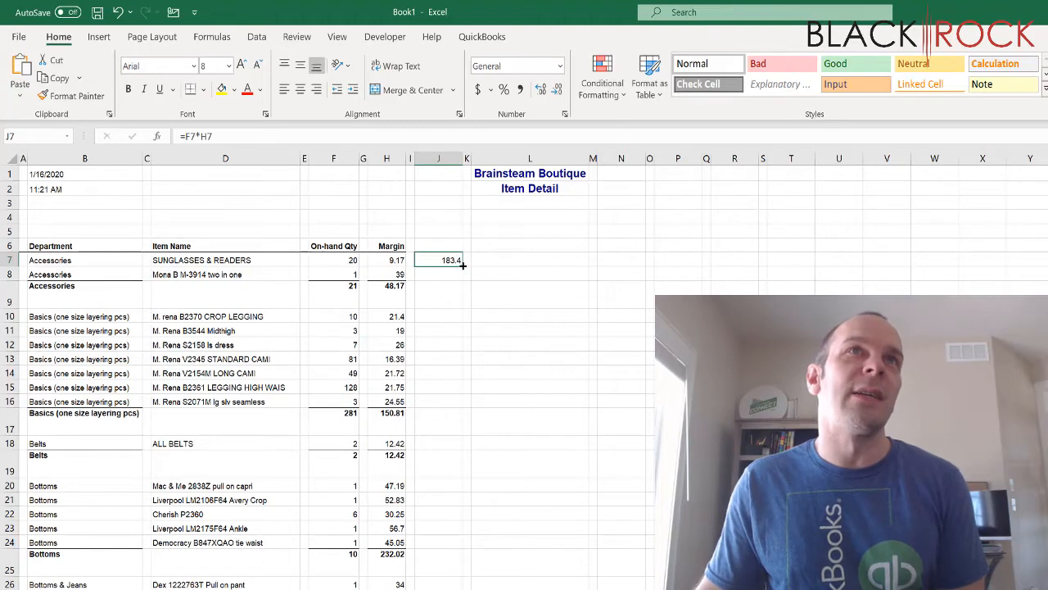
drag(462, 265, 460, 588)
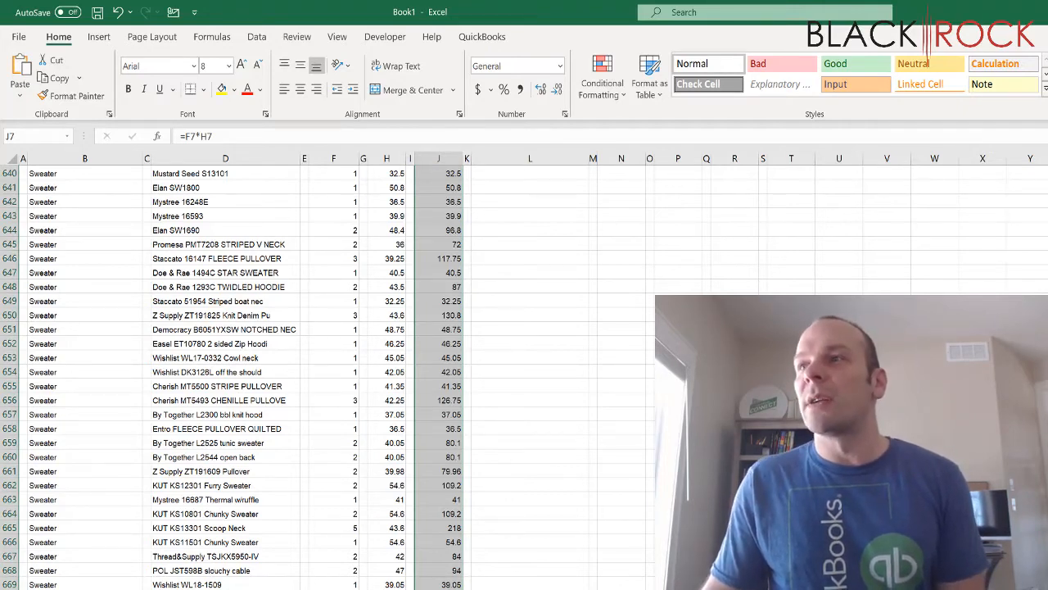
scroll(246, 369, down, 2)
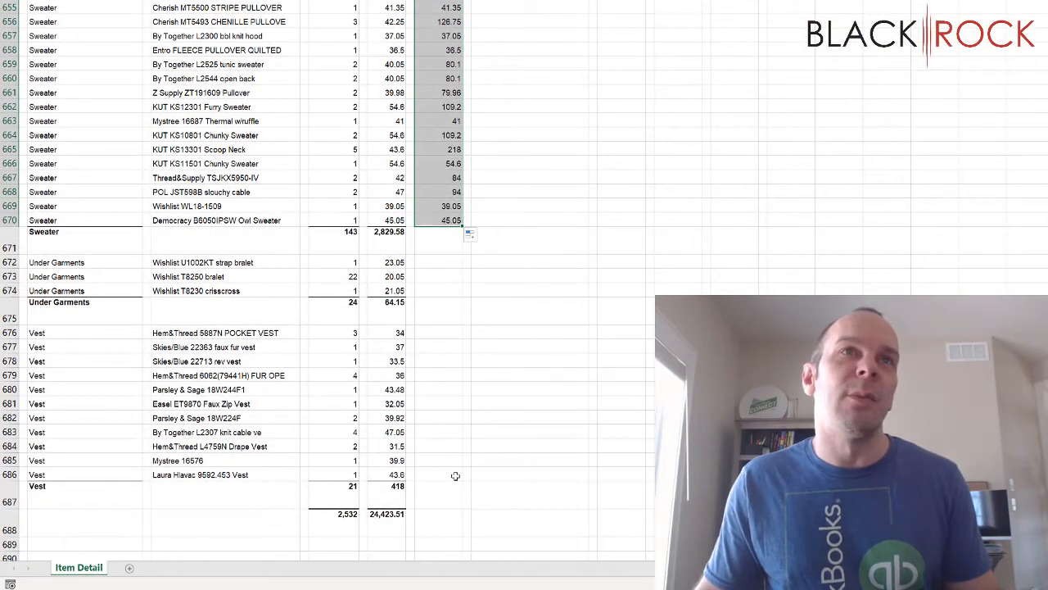
- Extend the selection in column J to row 686, the last Vest item, and fill the extended-margin formula down through it
shift+click(455, 475)
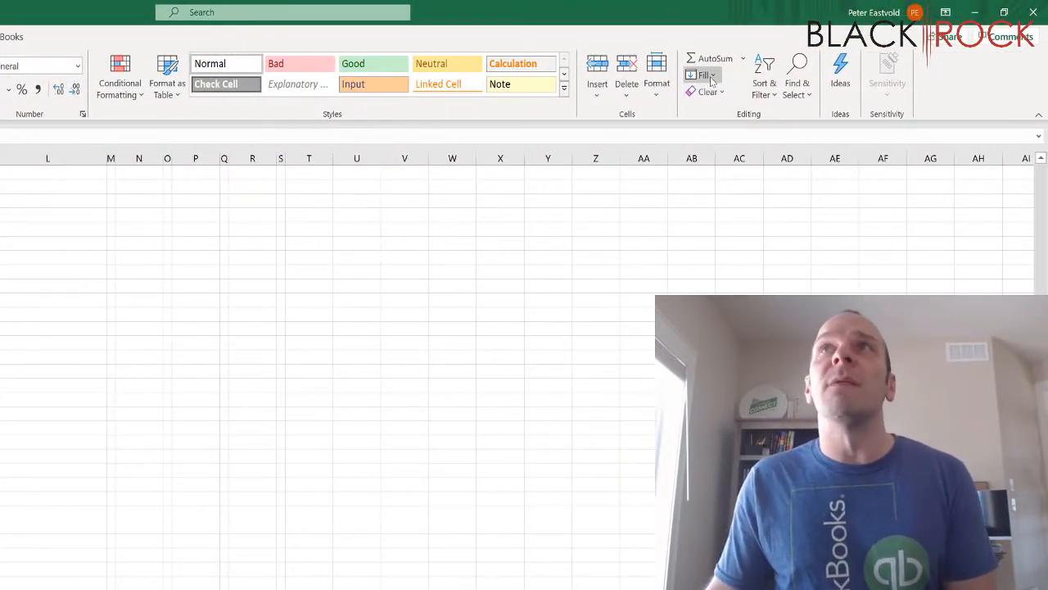
click(702, 74)
click(719, 96)
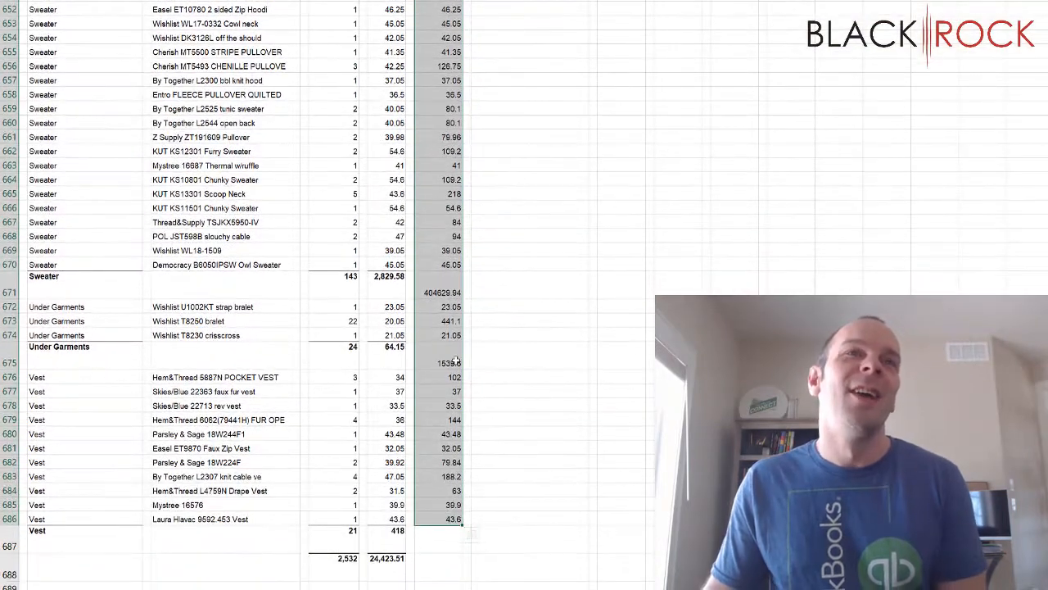
- Clear the filled formula from the Under Garments and Sweater subtotal rows, cells J675 and J671
click(456, 354)
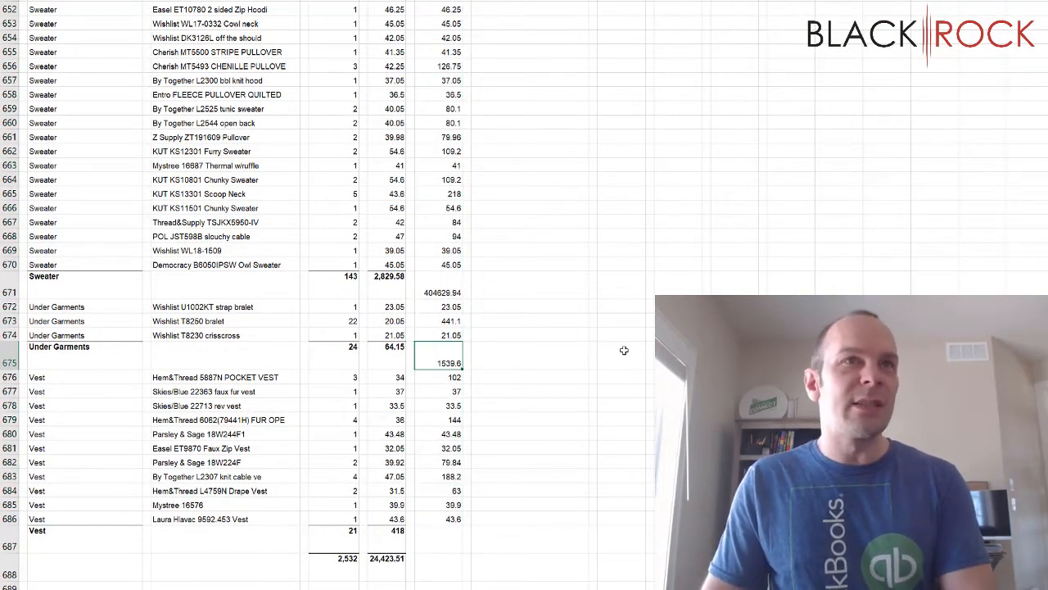
click(498, 352)
click(438, 352)
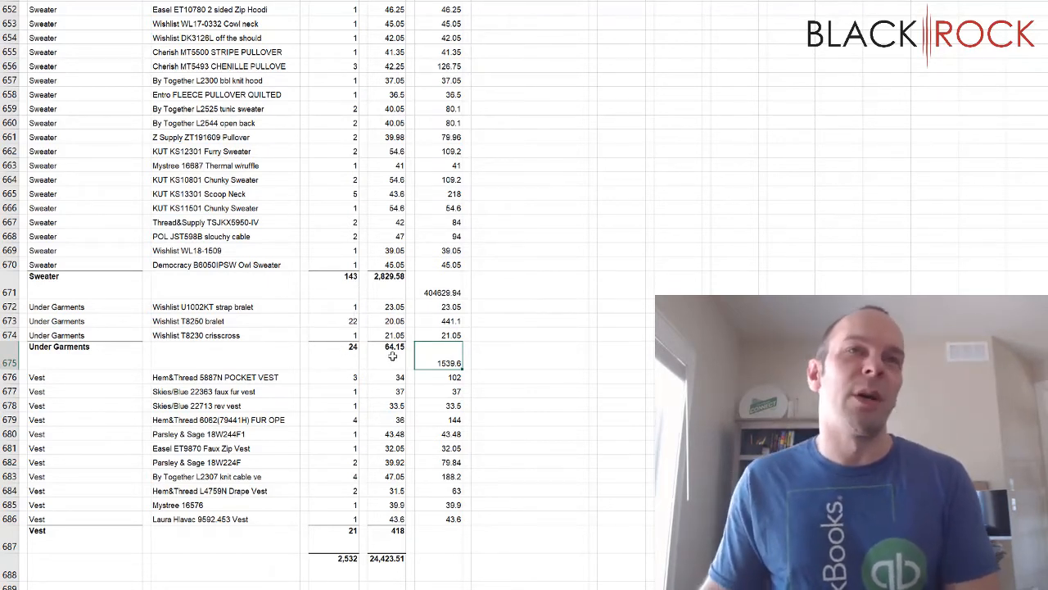
key(Delete)
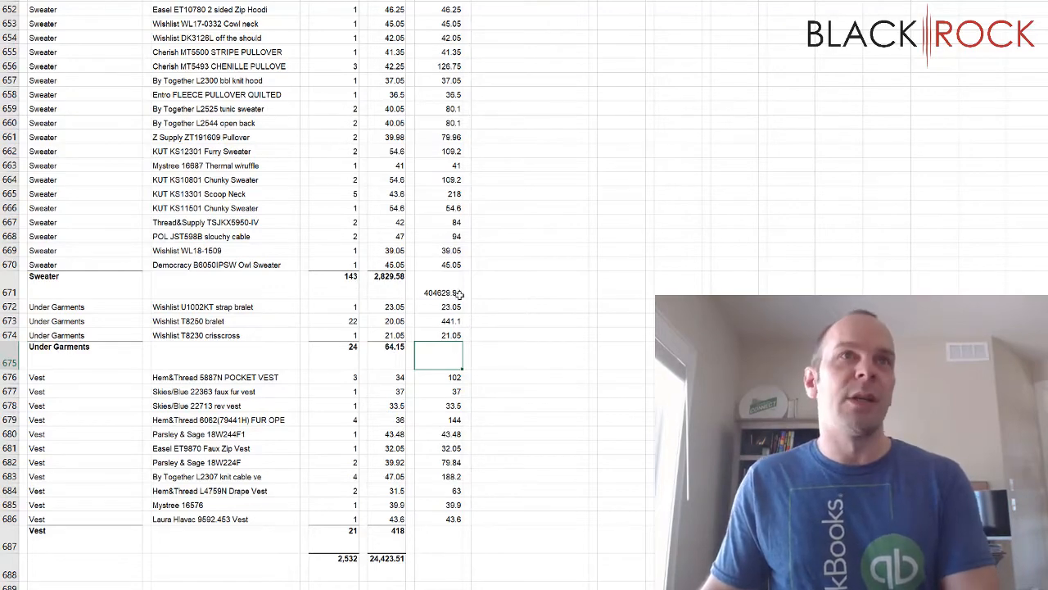
click(456, 292)
key(Delete)
- Clear the filled formula from the Skirts, Shorts and Shoes subtotal rows, cells J602, J599 and J597
scroll(492, 279, up, 1)
scroll(504, 279, up, 20)
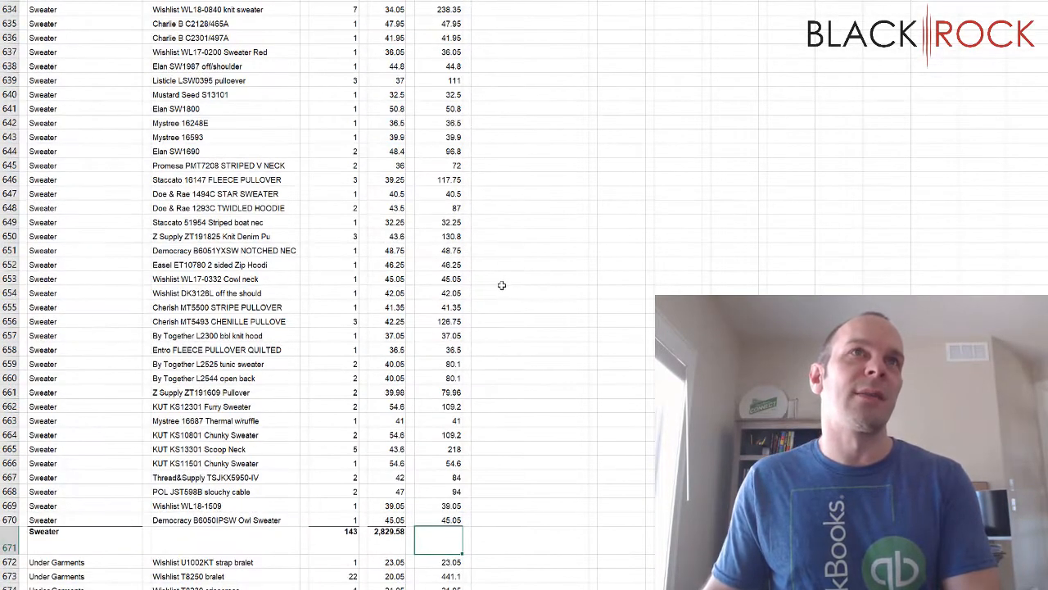
scroll(500, 284, down, 7)
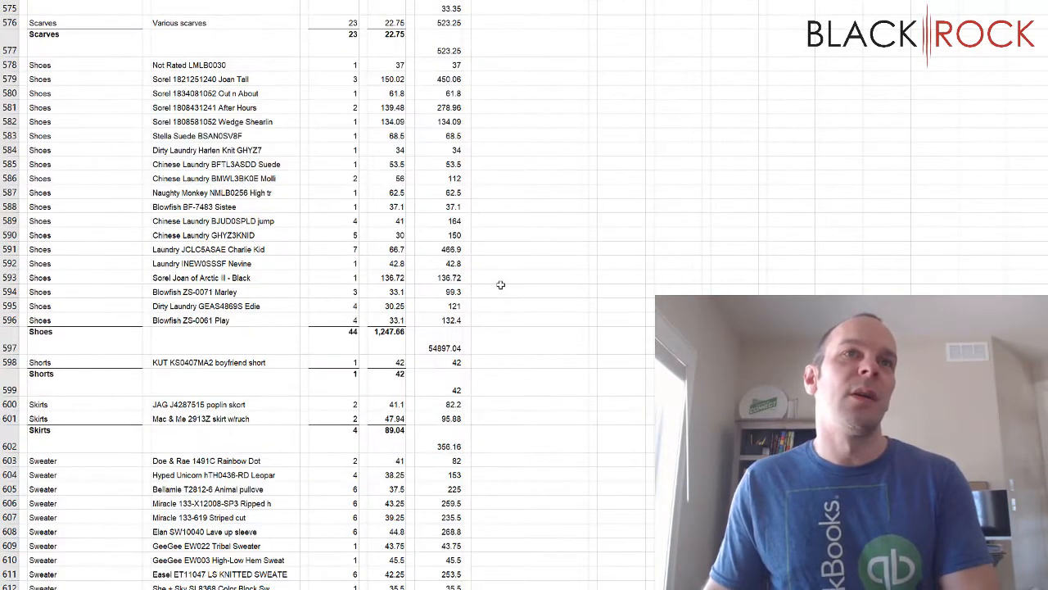
click(455, 319)
key(Delete)
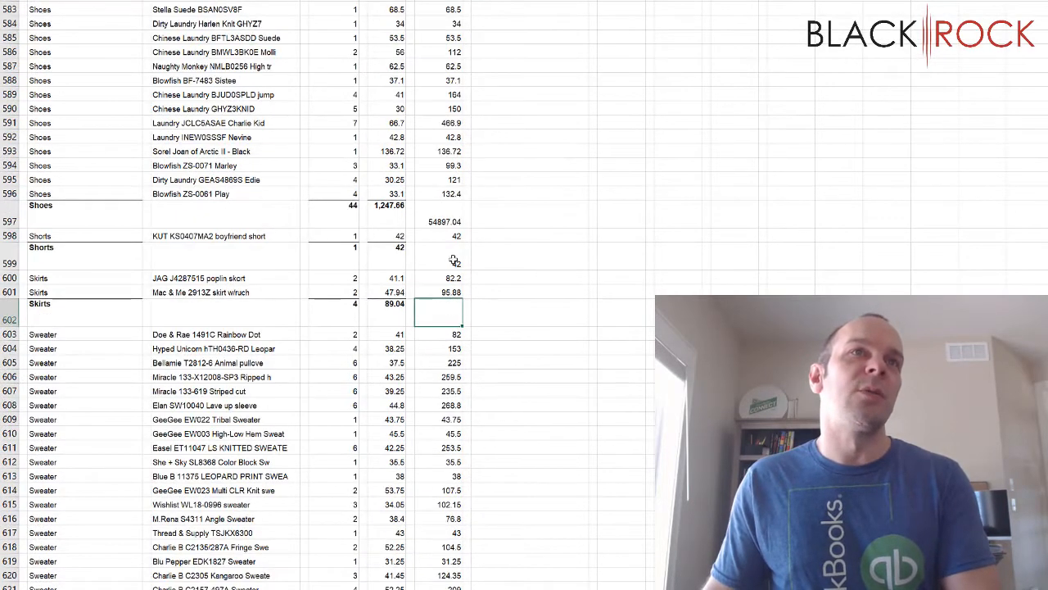
click(450, 258)
key(Delete)
click(453, 221)
key(Delete)
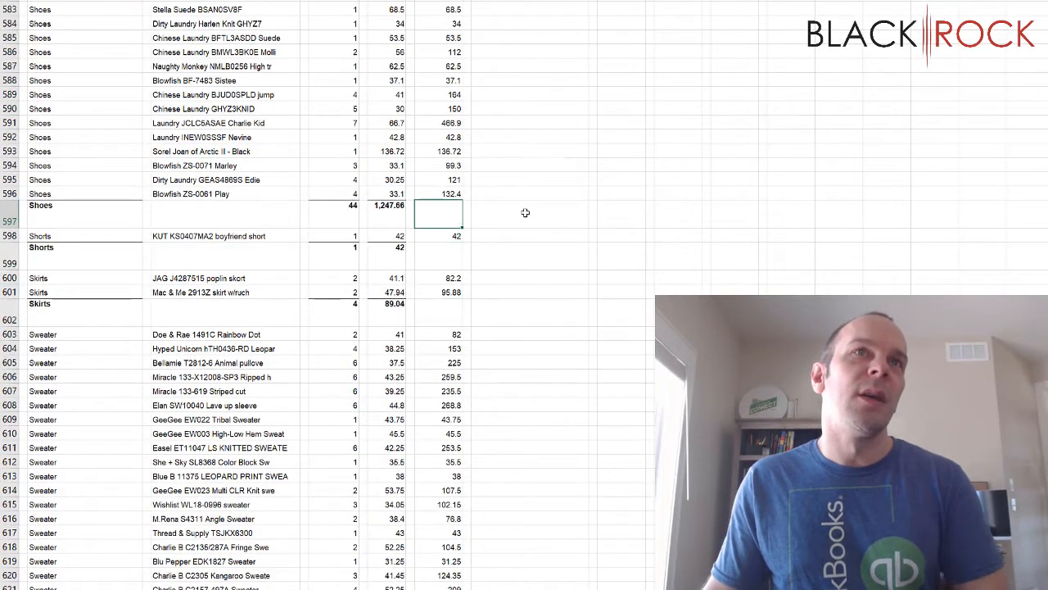
- Clear the filled formula from the Scarves, purses and Novelty Tops subtotal rows, cells J577, J575 and J573
scroll(526, 213, up, 3)
scroll(526, 216, up, 3)
scroll(524, 220, down, 2)
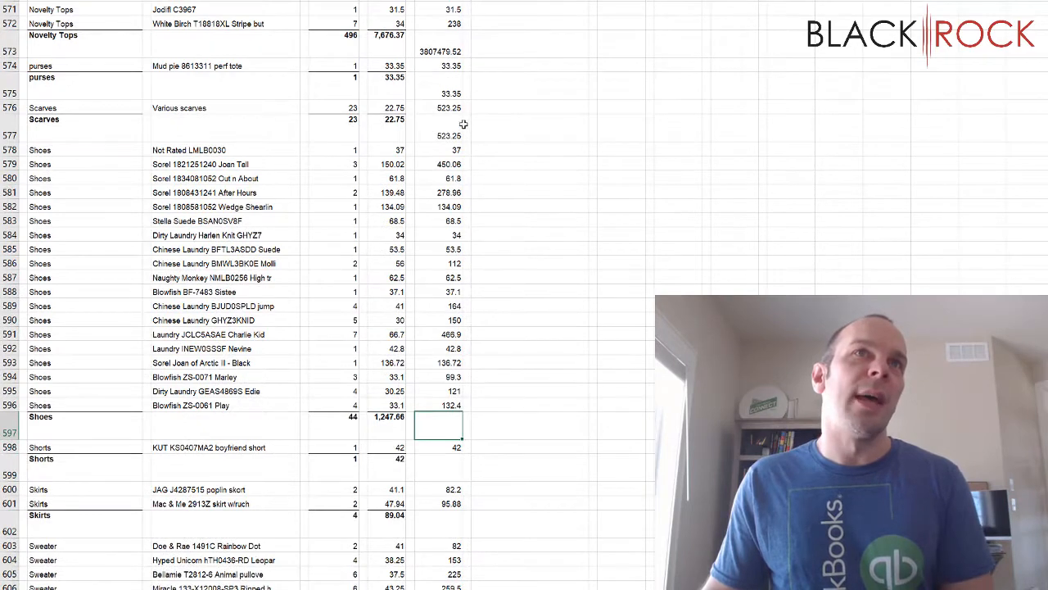
scroll(571, 180, up, 9)
scroll(570, 331, down, 5)
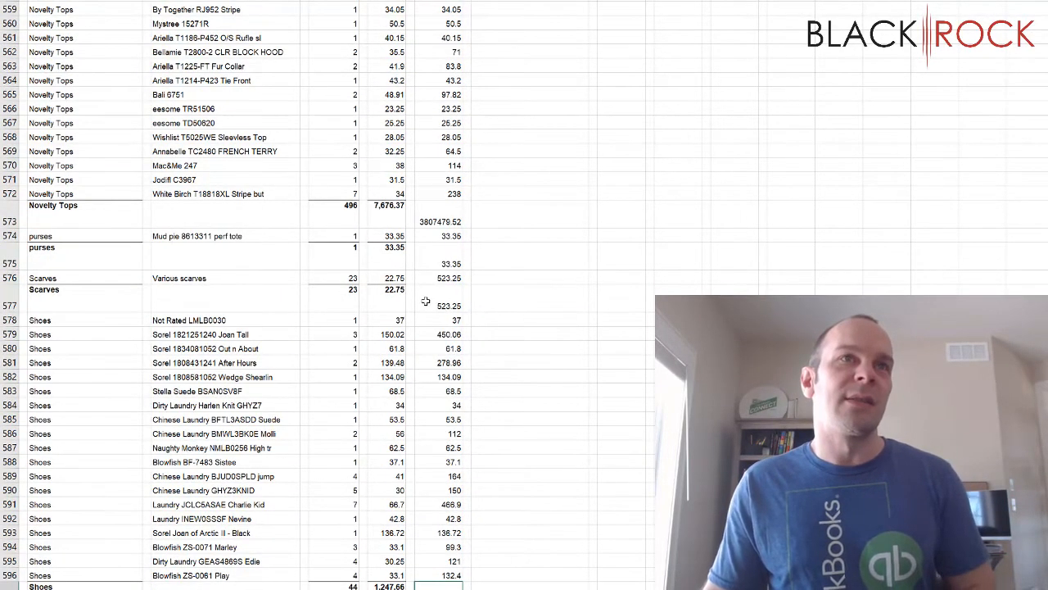
click(425, 300)
key(Delete)
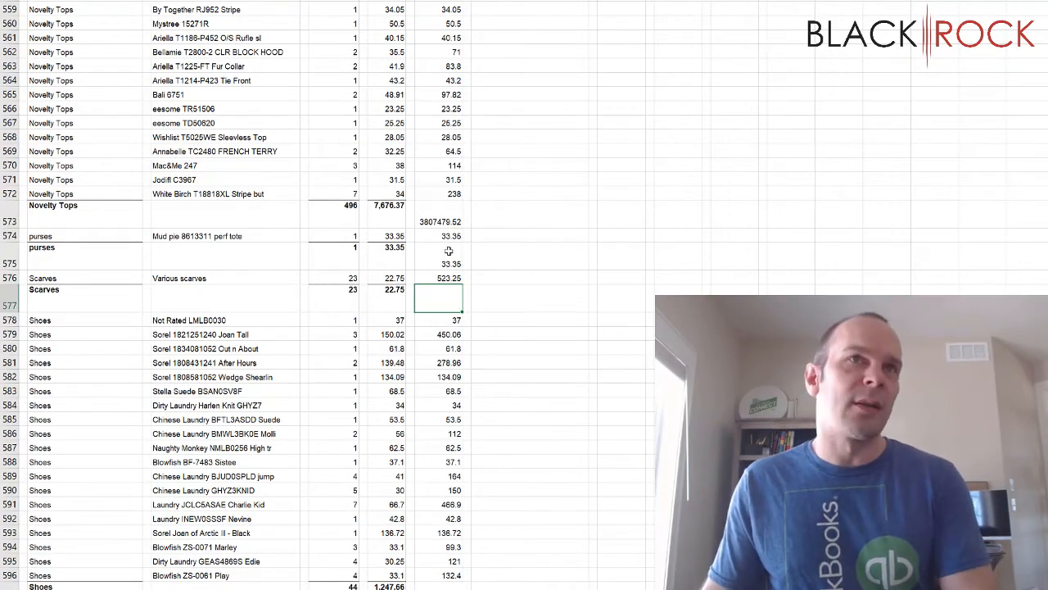
click(448, 250)
key(Delete)
click(450, 214)
key(Delete)
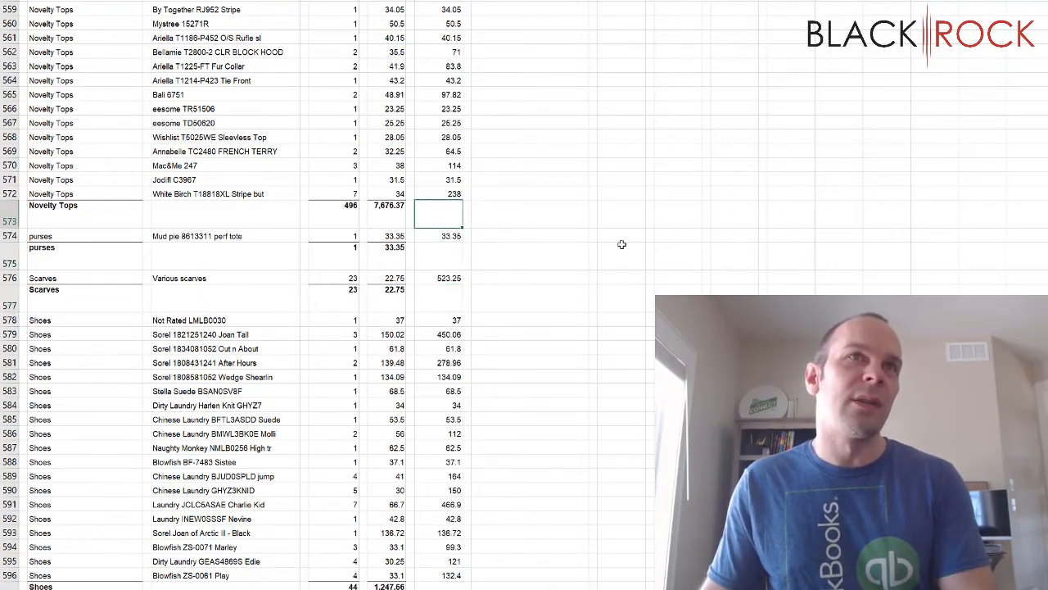
click(621, 256)
- Enter the formula =SUM(J578:J596) in cell J597 to total the extended margins of the Shoes items
scroll(571, 357, down, 3)
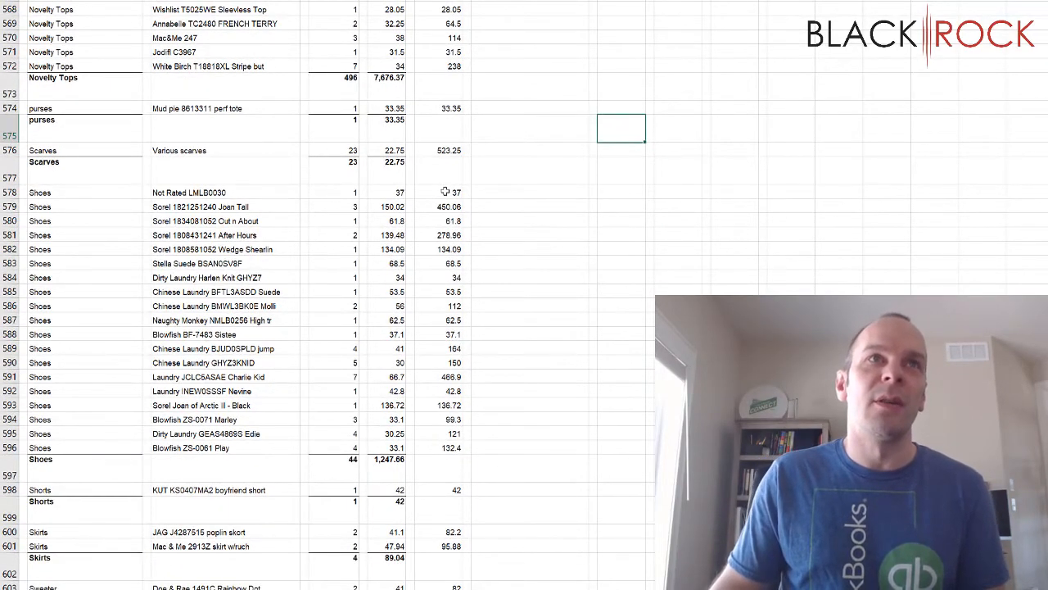
click(447, 471)
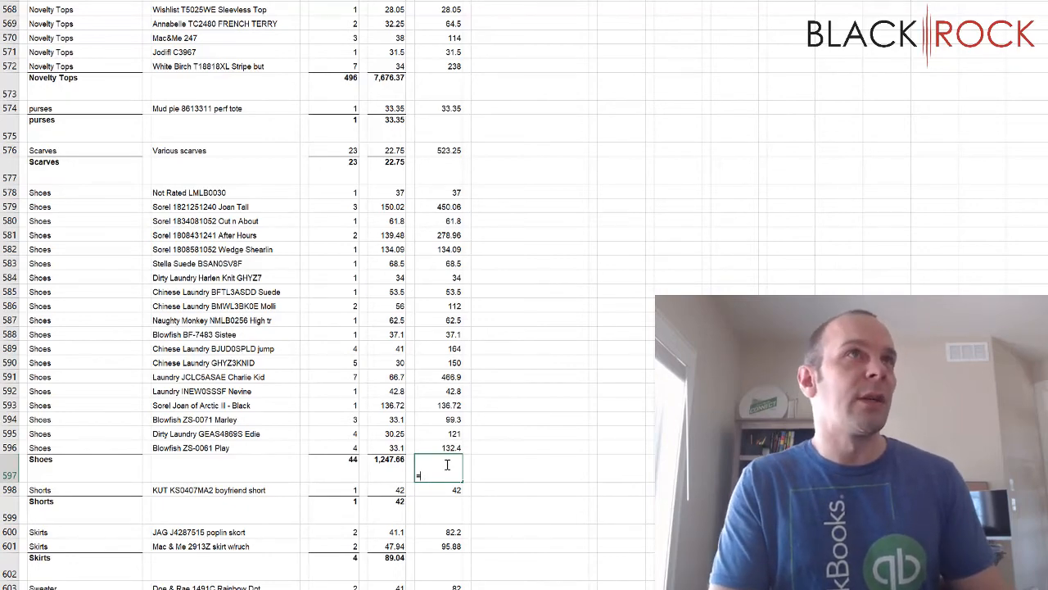
text(SUM)
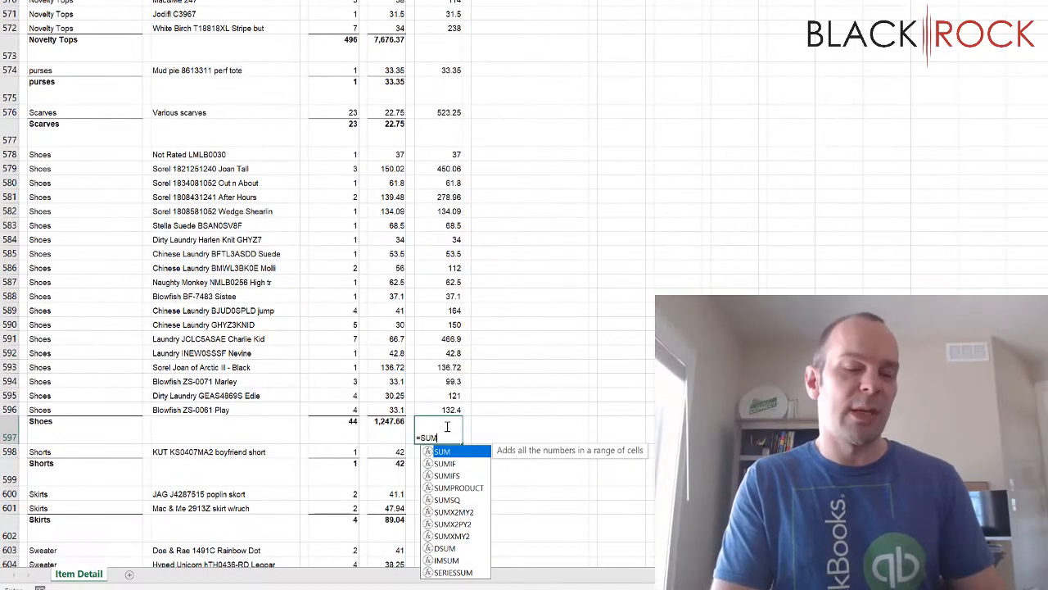
text(()
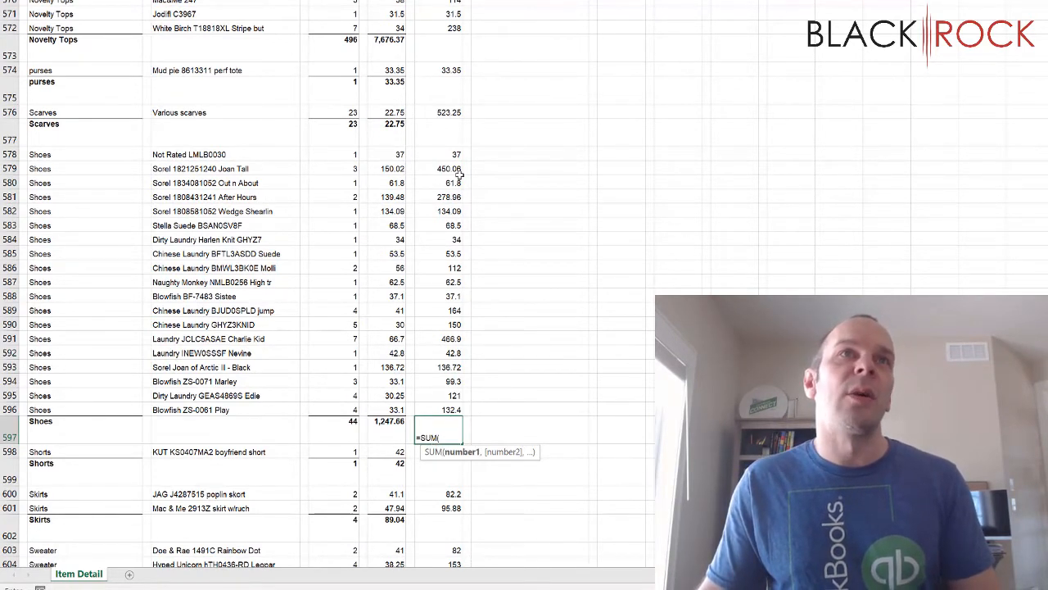
drag(455, 155, 459, 410)
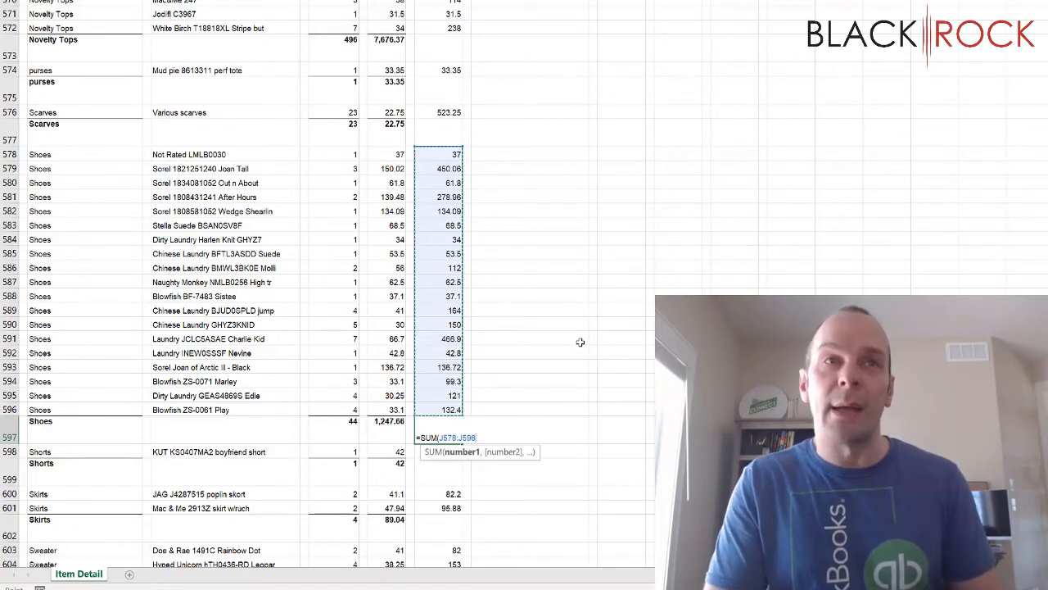
text())
key(Return)
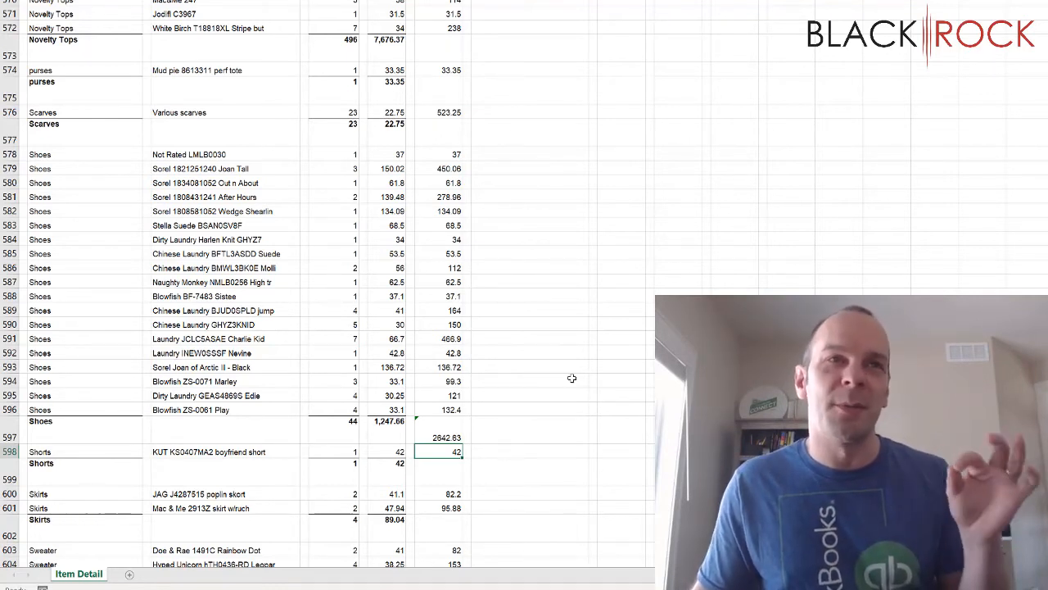
- Review the Shoes subtotal in J597 and the Novelty Tops rows above it, and minimize the workbook window
click(499, 420)
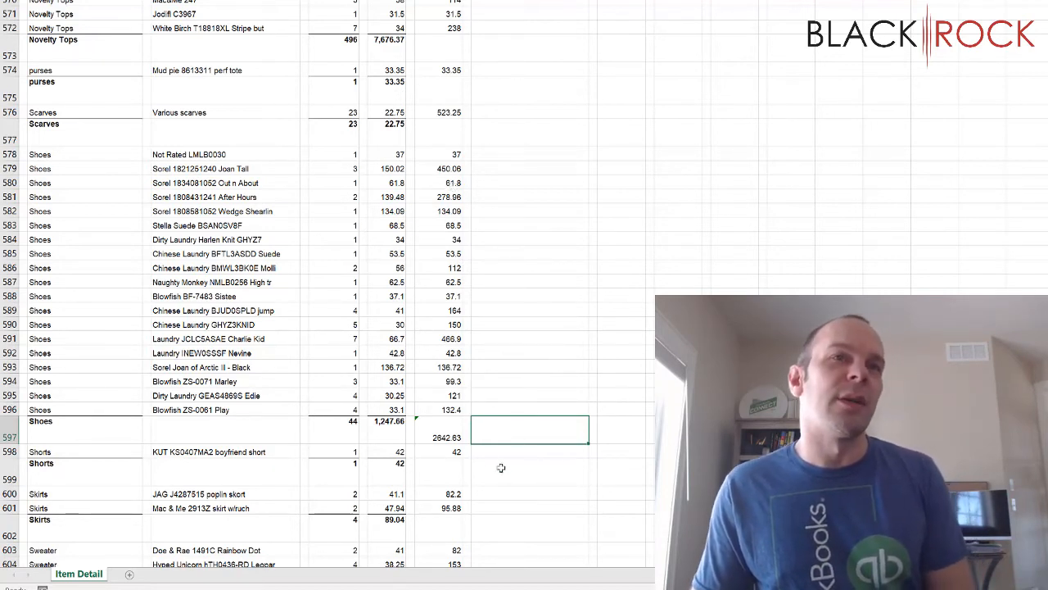
click(440, 434)
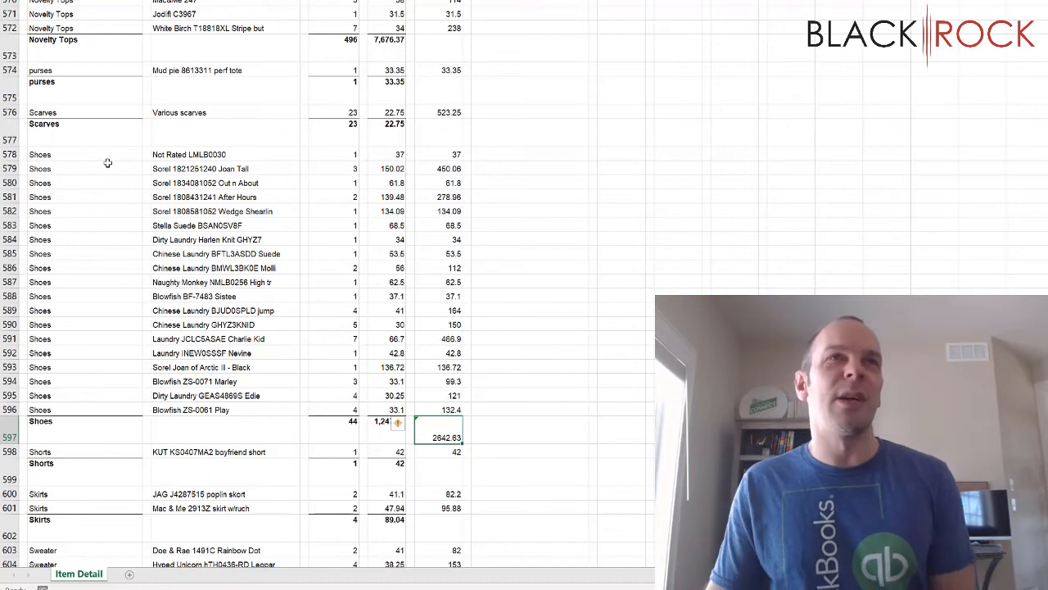
scroll(446, 313, up, 3)
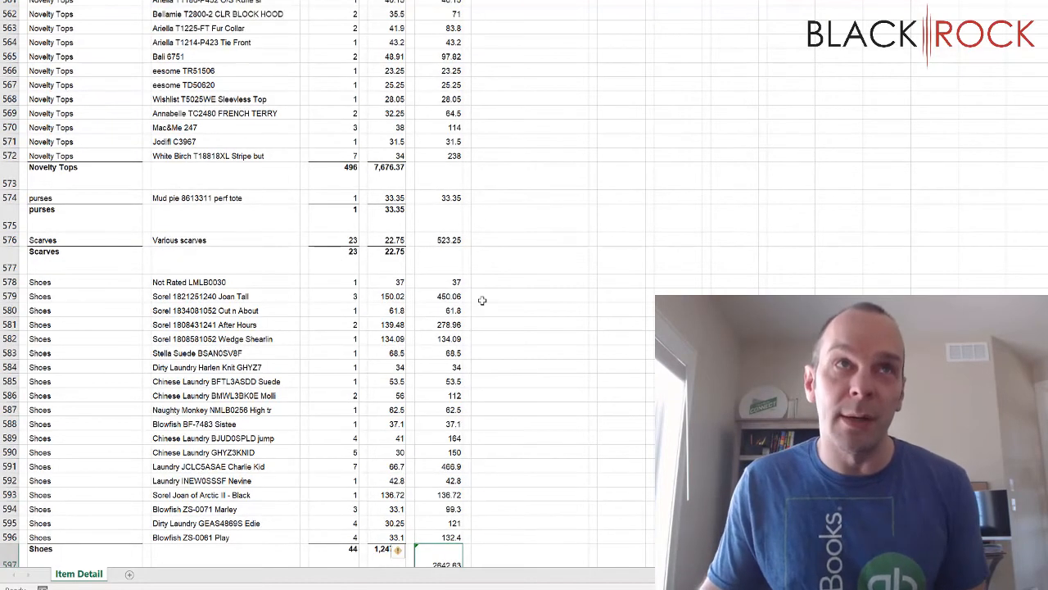
scroll(518, 268, up, 10)
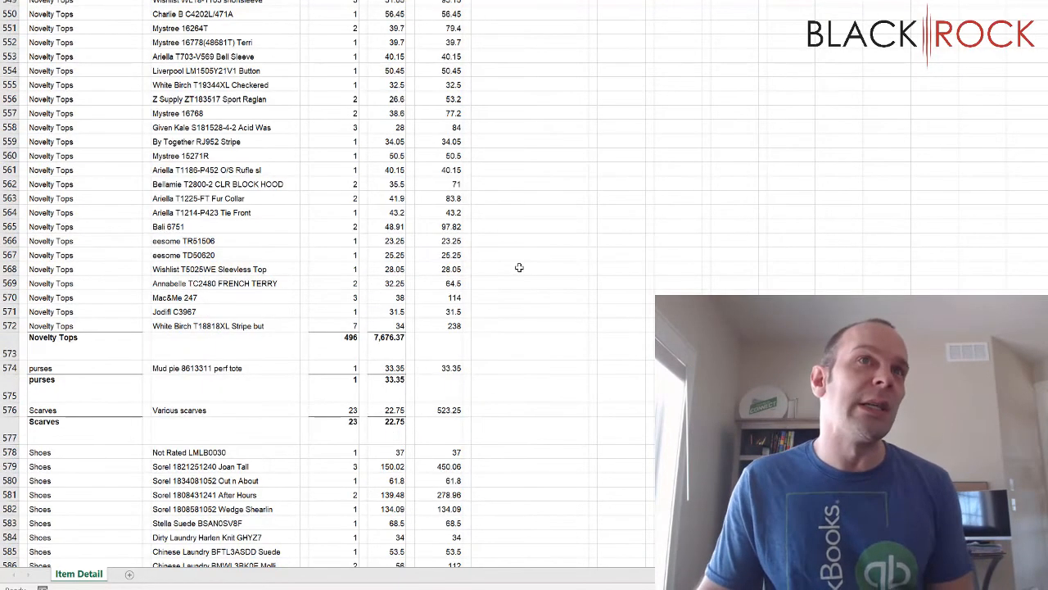
scroll(518, 268, up, 20)
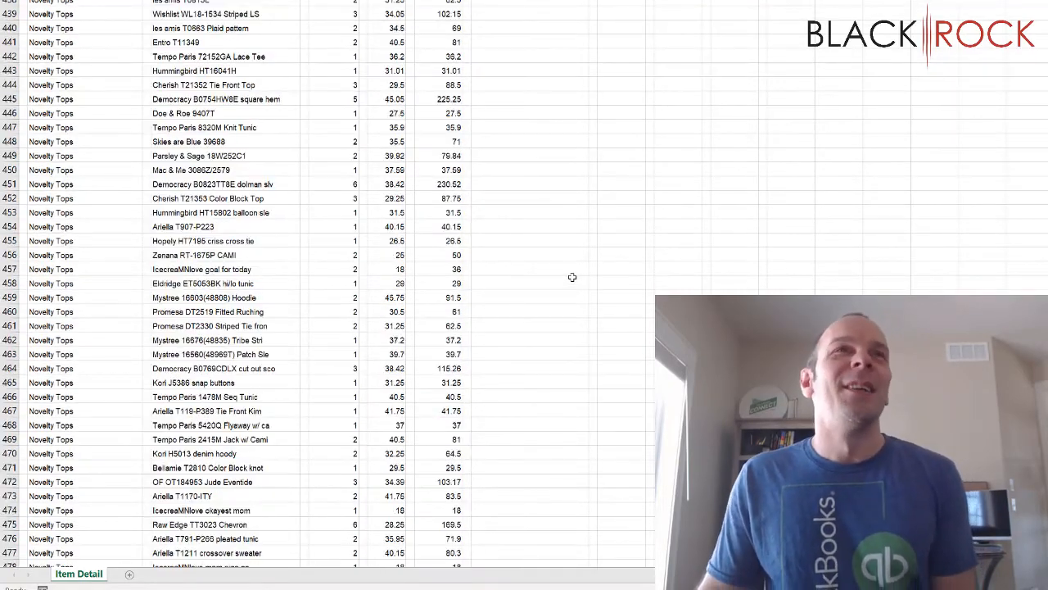
click(999, 9)
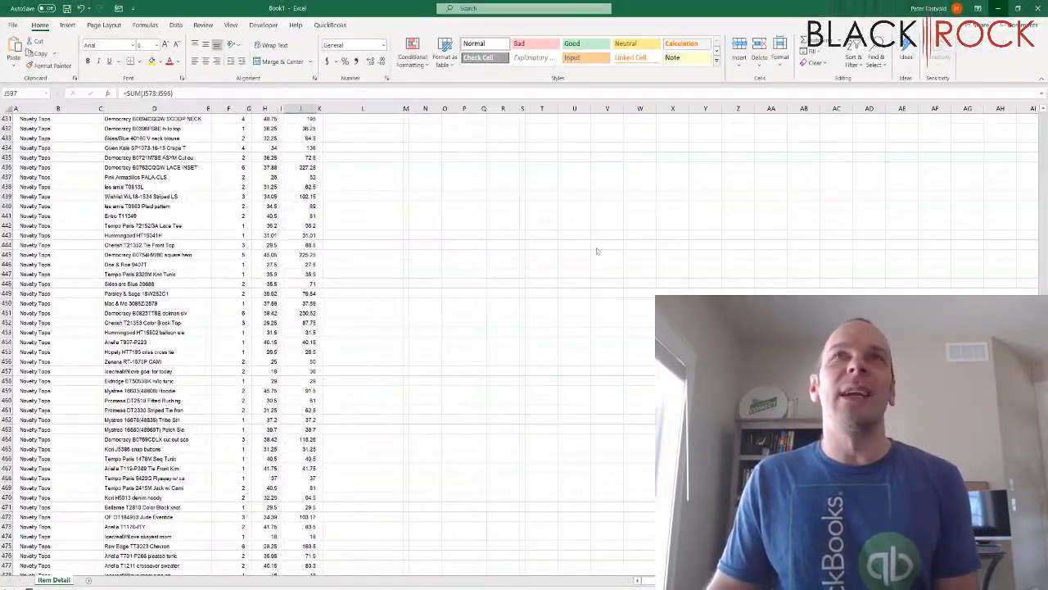